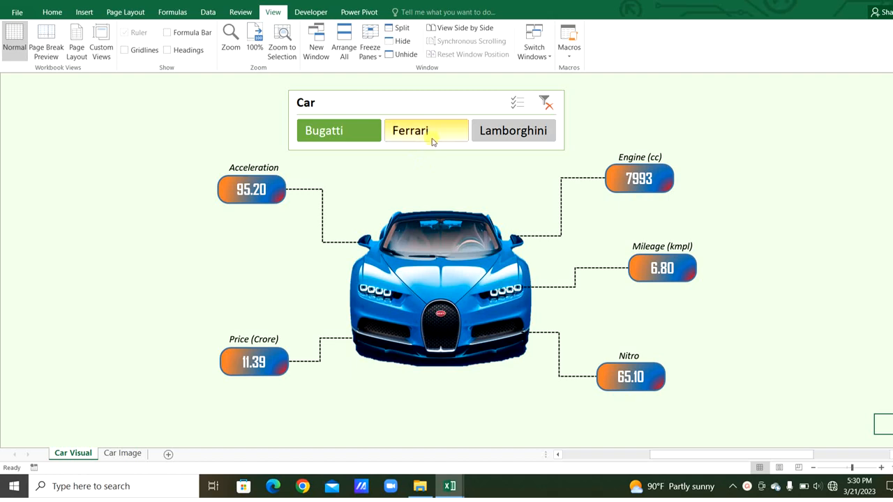
# Step: Filter the finished car dashboard by Ferrari, Lamborghini and Bugatti in turn to examine each car's image and figures
pyautogui.click(432, 139)
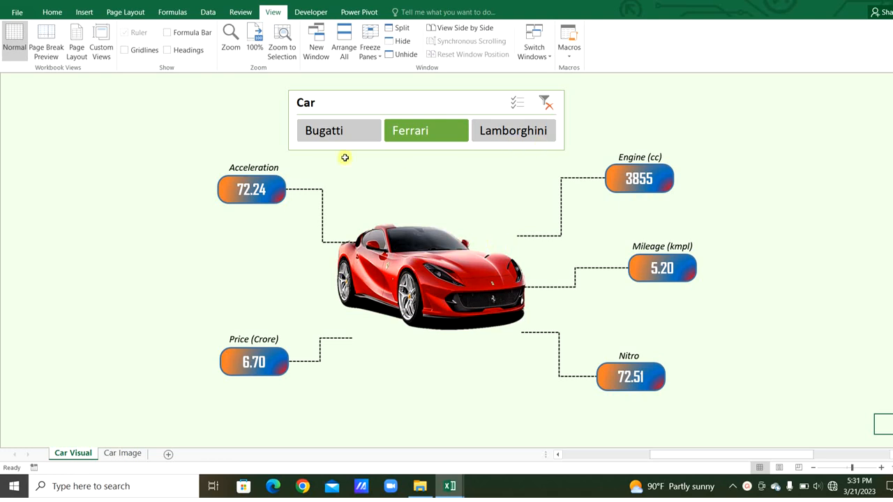
pyautogui.click(527, 134)
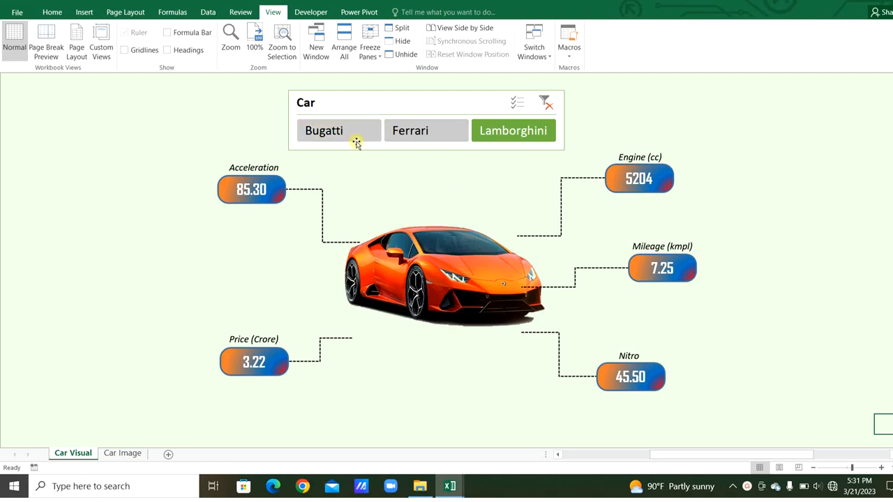
pyautogui.click(356, 143)
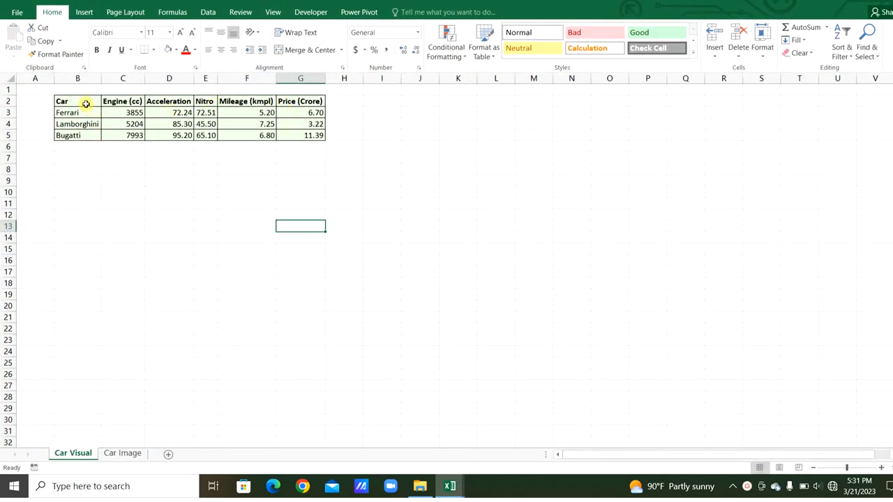
# Step: Create a PivotTable from the car data in B2:G5, placed on the existing Car Visual worksheet at cell B10
pyautogui.moveTo(86, 103); pyautogui.dragTo(314, 137)
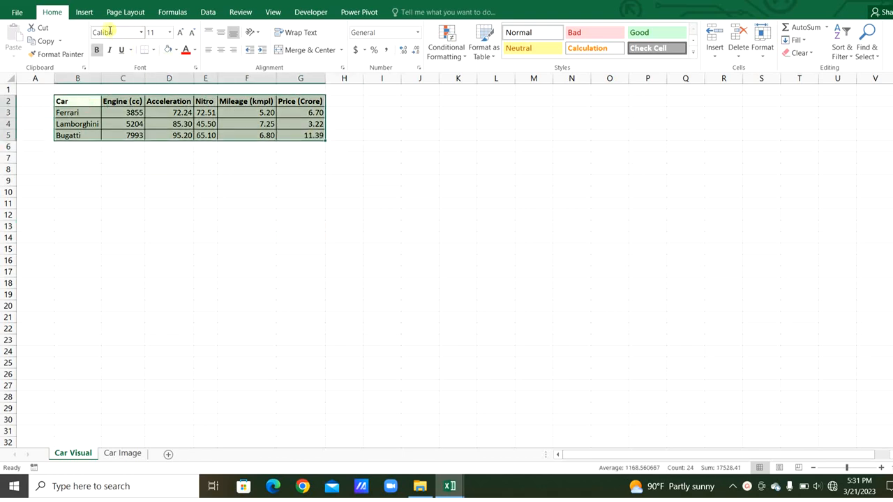
pyautogui.click(83, 12)
pyautogui.click(19, 38)
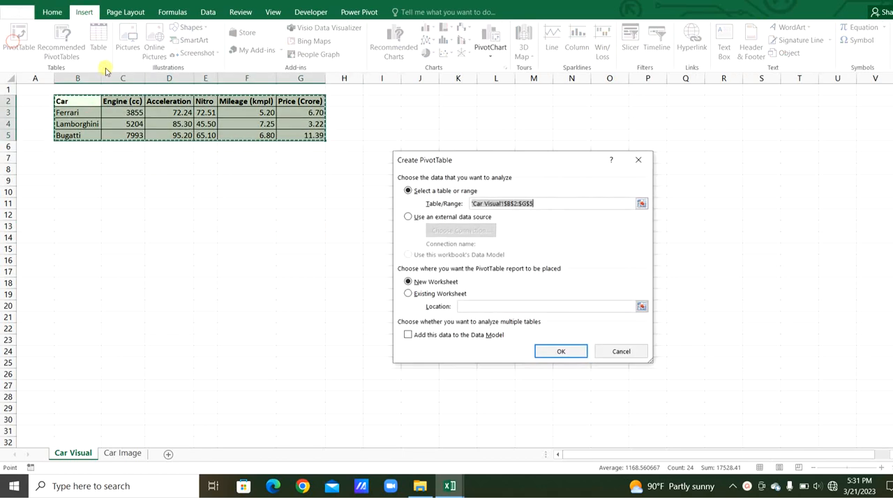
pyautogui.click(449, 295)
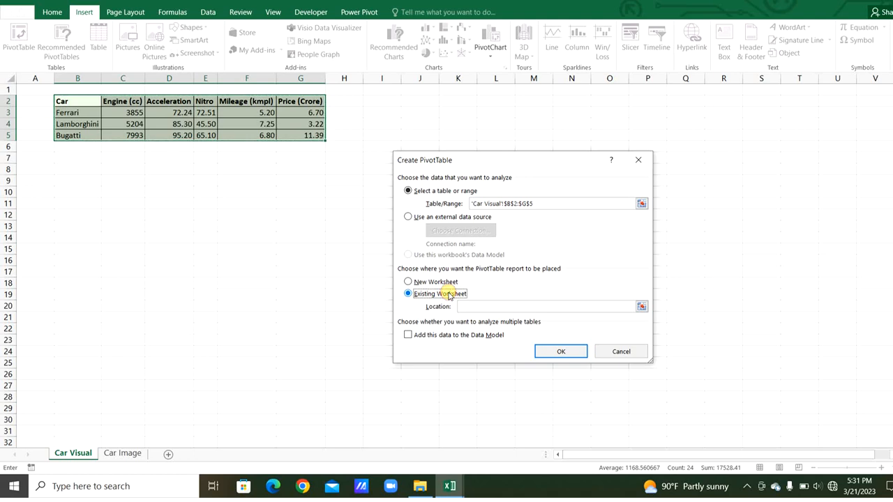
pyautogui.click(462, 306)
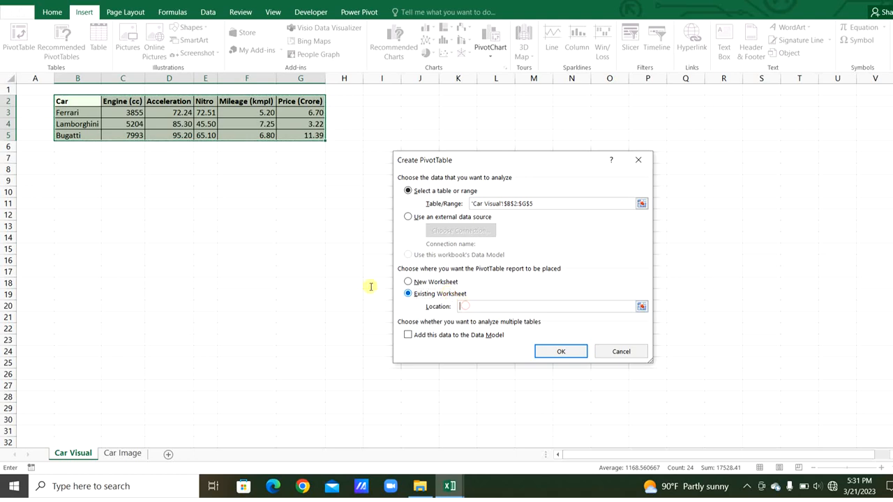
pyautogui.click(76, 195)
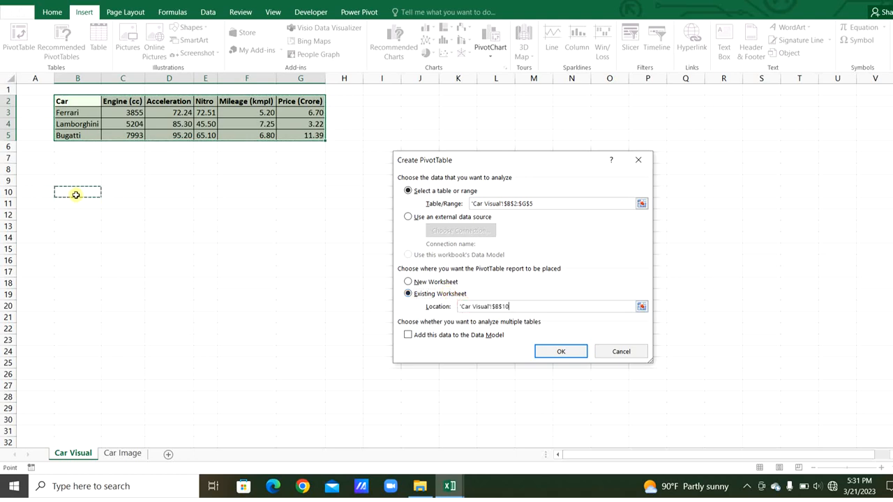
pyautogui.click(578, 353)
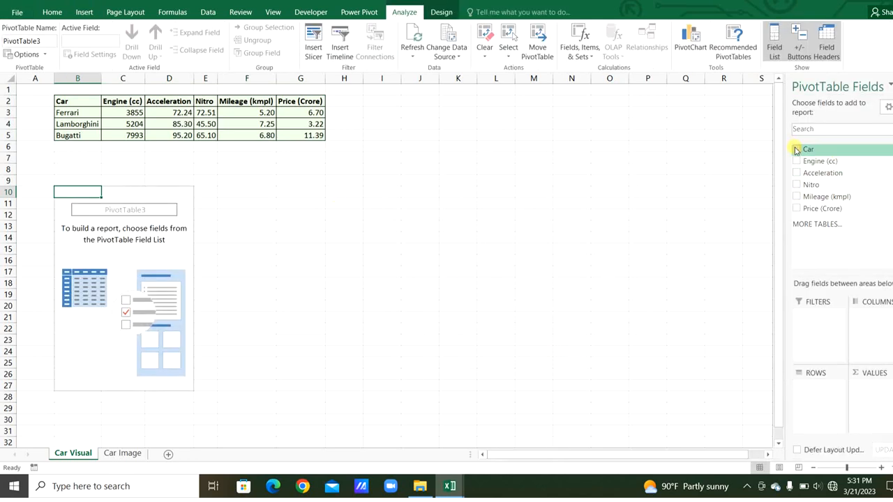
# Step: Set Car as the PivotTable's report filter with Engine (cc) as a value, and filter it to Bugatti only
pyautogui.moveTo(804, 149); pyautogui.dragTo(823, 318)
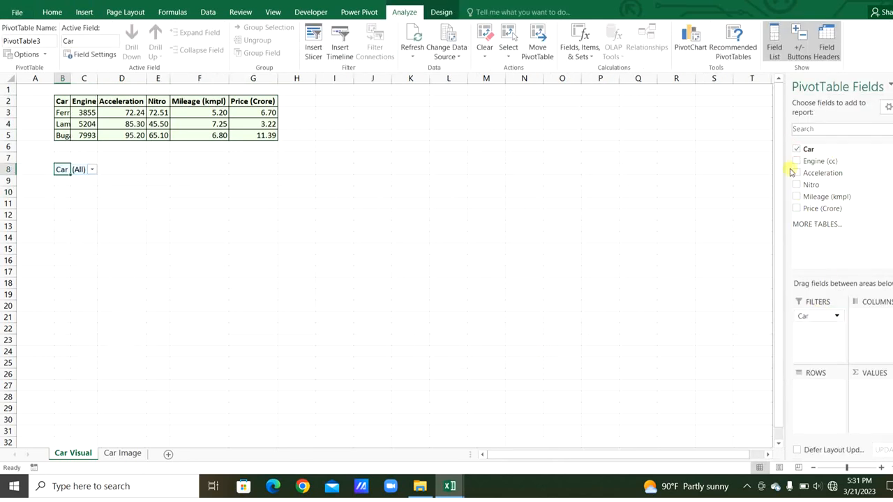
pyautogui.moveTo(799, 166); pyautogui.dragTo(874, 387)
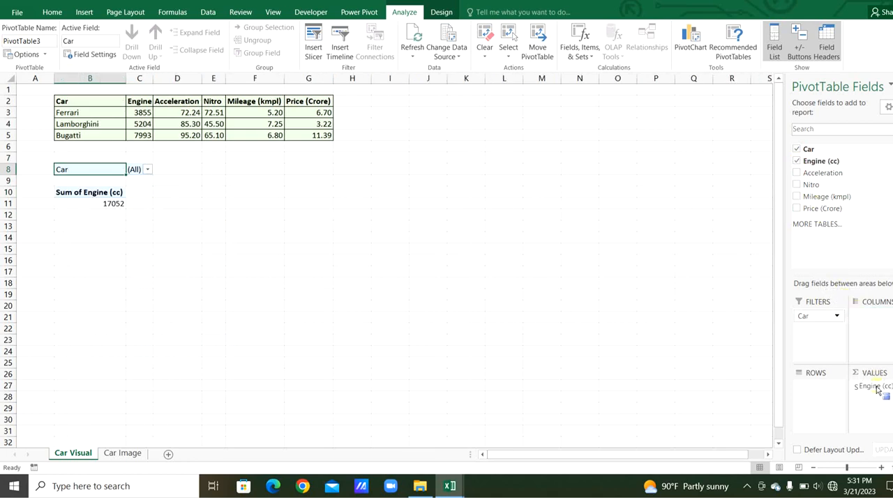
pyautogui.click(147, 169)
pyautogui.click(28, 206)
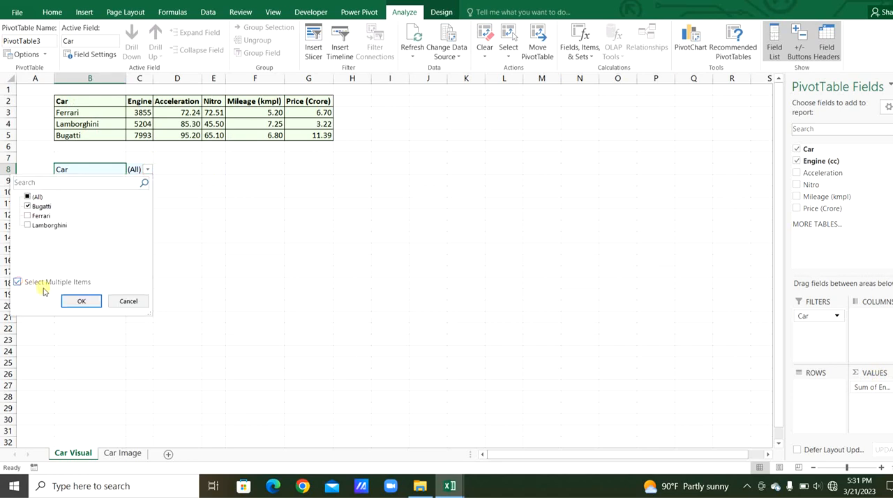
pyautogui.click(76, 301)
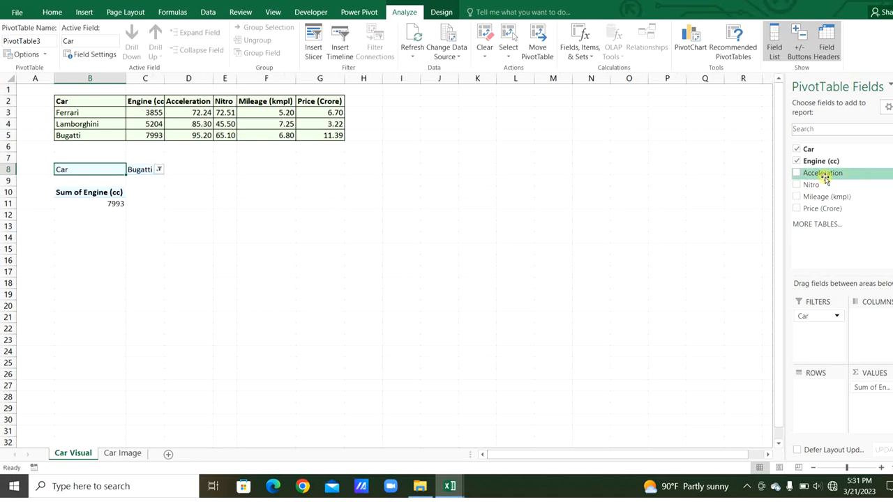
# Step: Add Acceleration, Nitro, Mileage (kmpl) and Price (Crore) to the PivotTable as value fields
pyautogui.moveTo(802, 173); pyautogui.dragTo(869, 408)
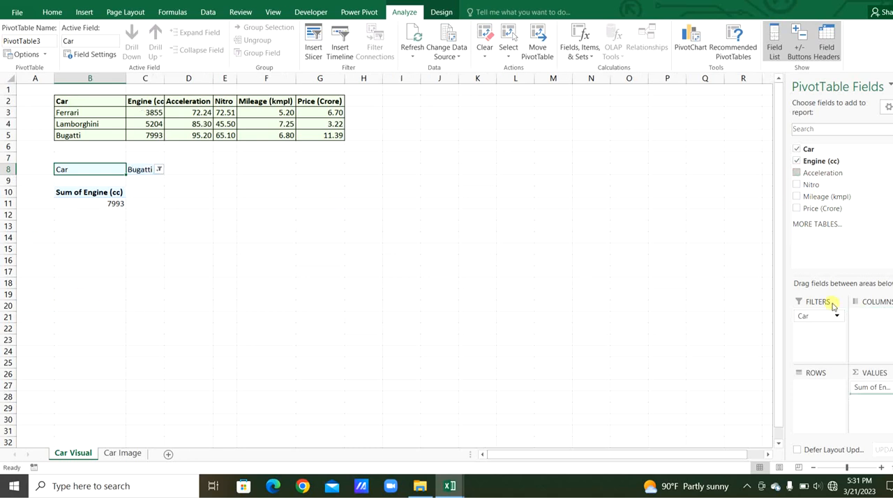
pyautogui.moveTo(809, 184); pyautogui.dragTo(885, 418)
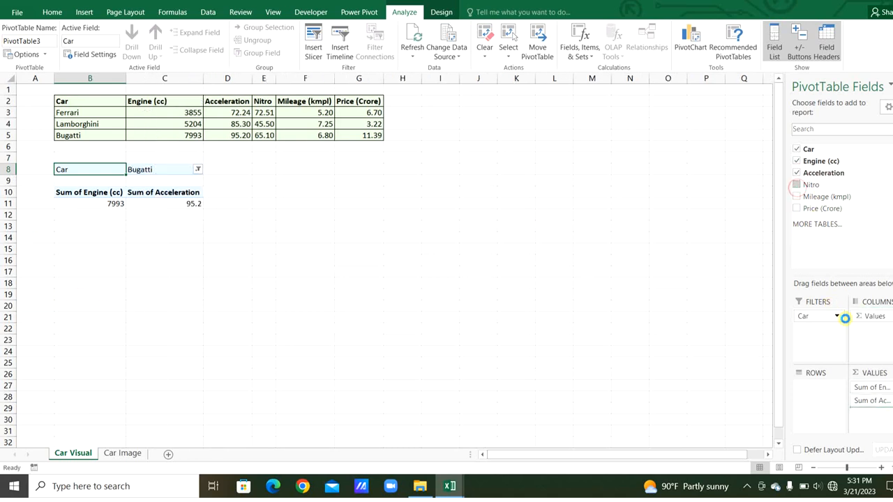
pyautogui.moveTo(845, 277); pyautogui.dragTo(858, 426)
pyautogui.moveTo(799, 210); pyautogui.dragTo(878, 433)
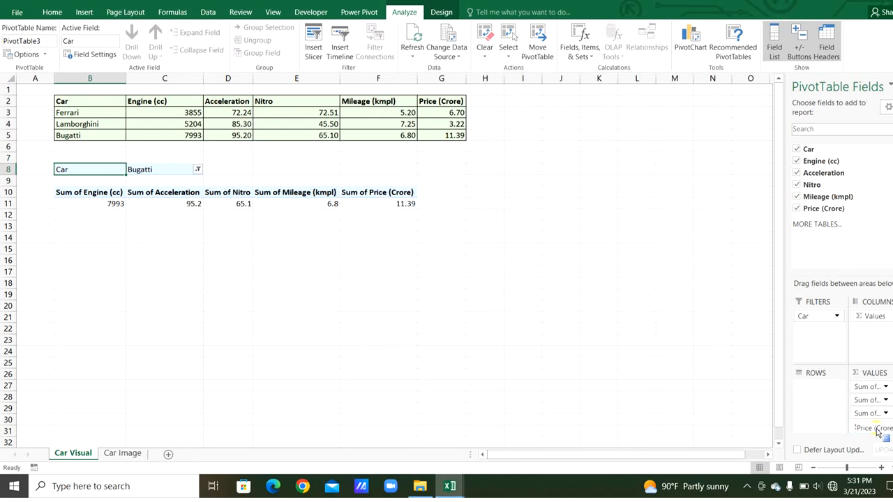
# Step: Replace all occurrences of "Sum of" in the PivotTable's value headers with a blank
pyautogui.moveTo(366, 207)
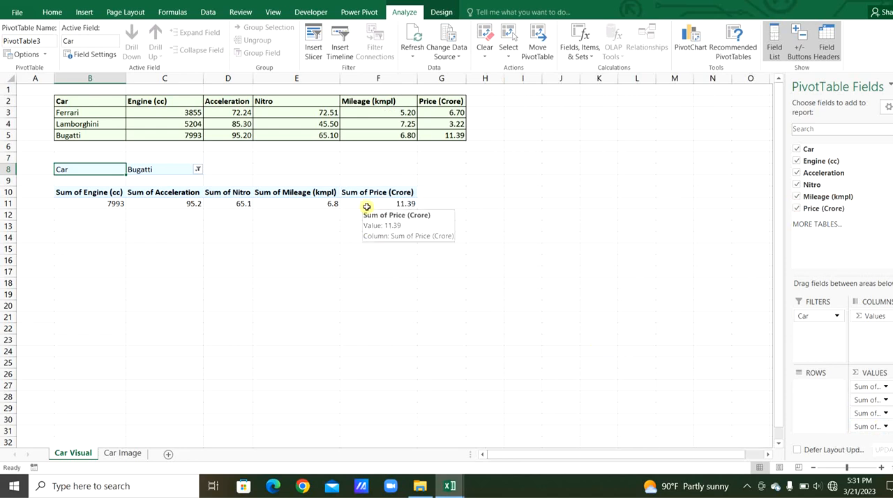
pyautogui.moveTo(97, 193); pyautogui.dragTo(395, 203)
pyautogui.hotkey('ctrl', 'h')
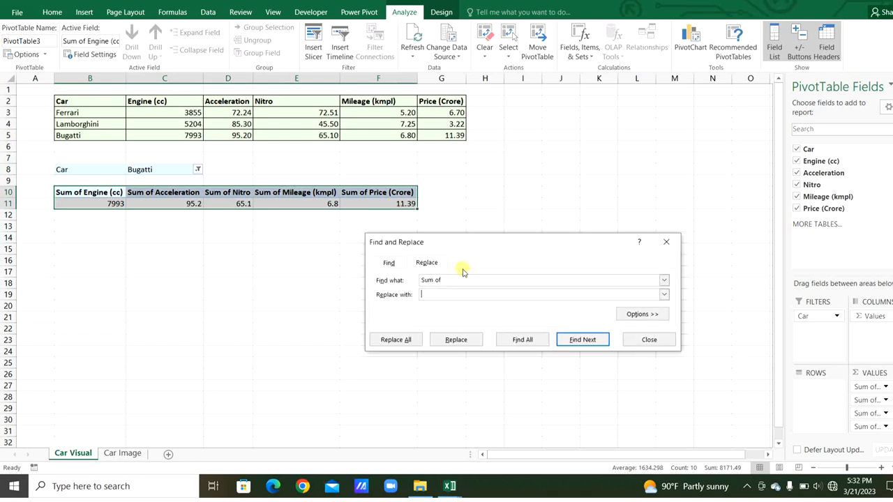
pyautogui.moveTo(449, 280); pyautogui.dragTo(405, 277)
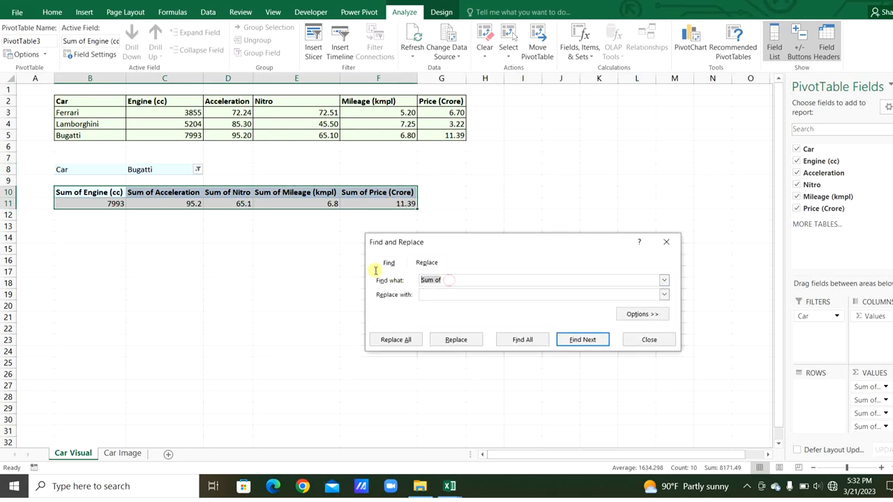
pyautogui.click(435, 297)
pyautogui.click(392, 349)
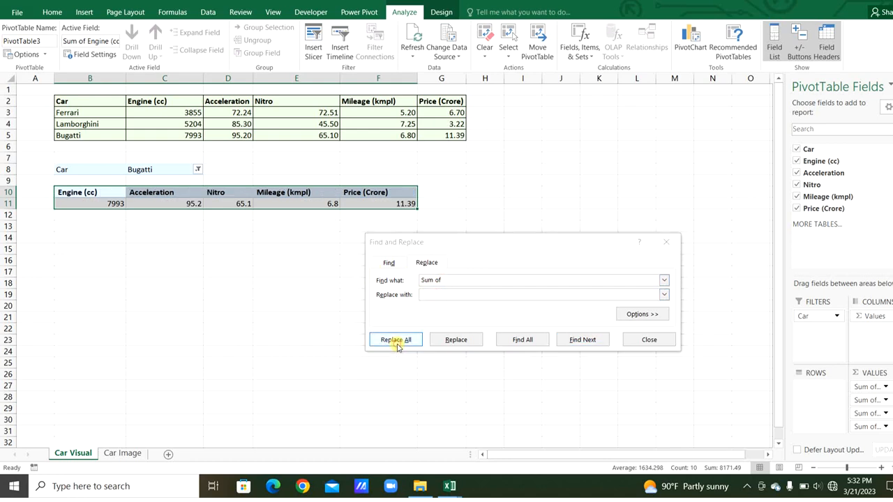
pyautogui.press('Return')
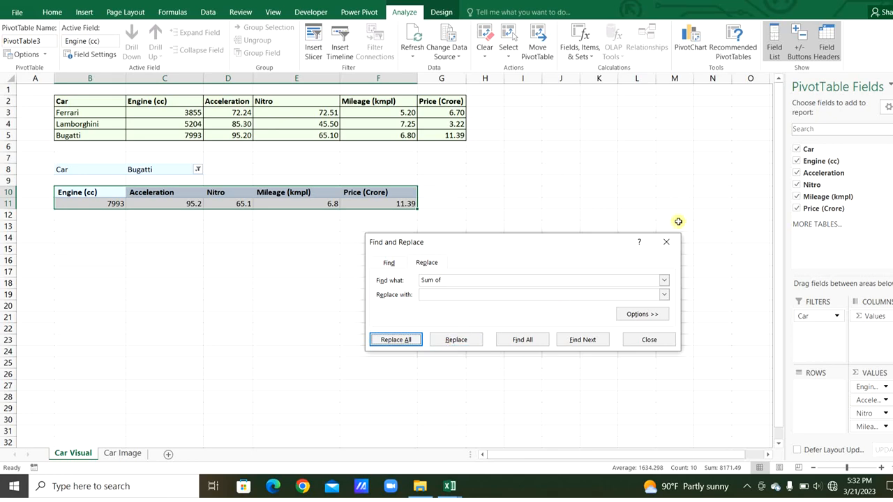
pyautogui.click(666, 242)
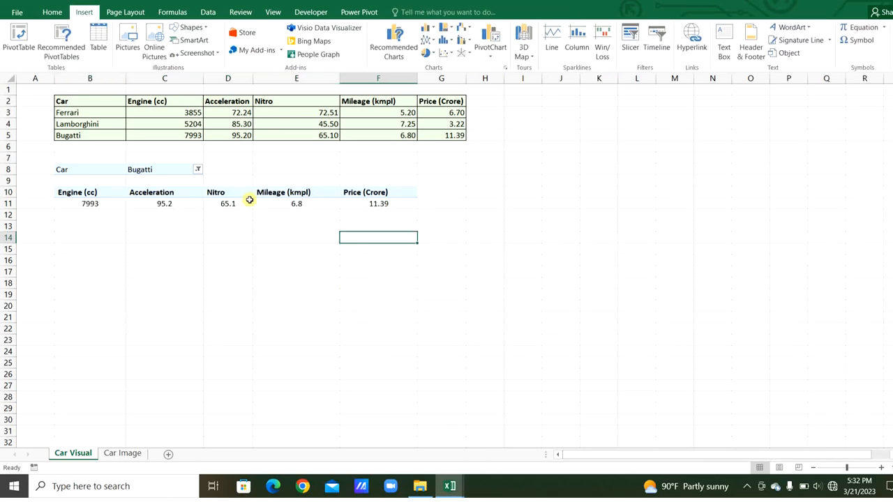
# Step: Insert a slicer for the PivotTable's Car field
pyautogui.click(249, 201)
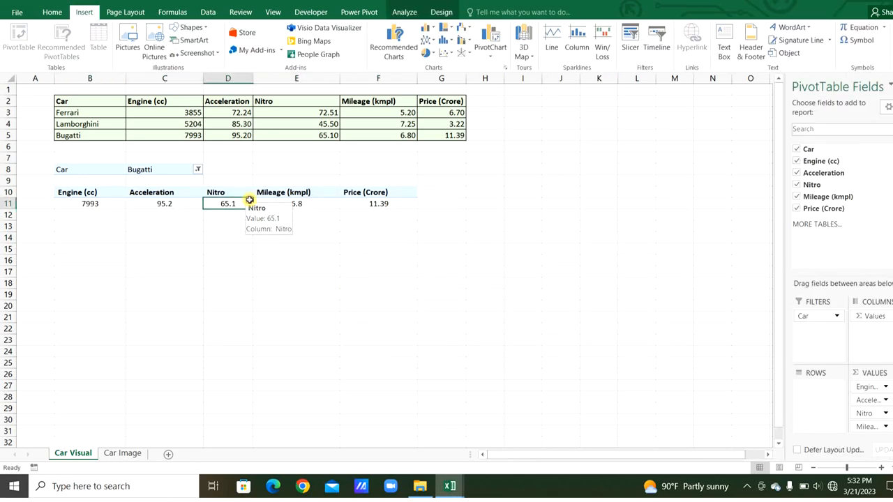
pyautogui.click(631, 49)
pyautogui.click(474, 179)
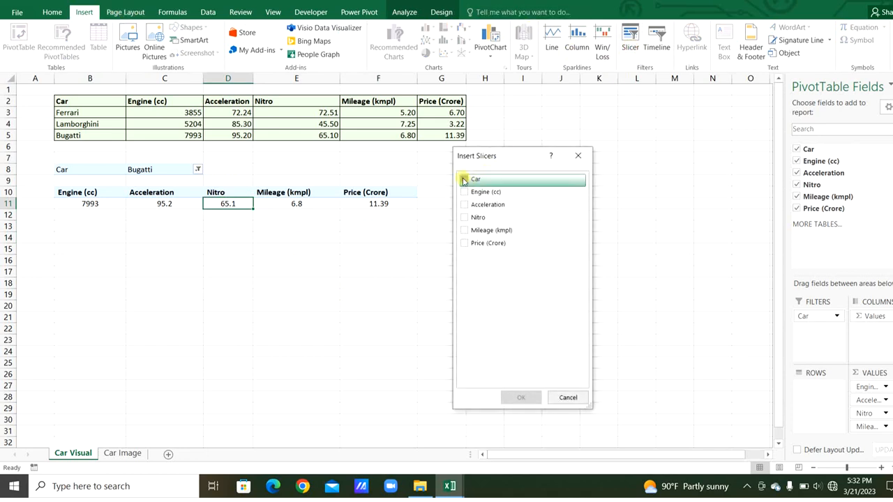
pyautogui.click(464, 180)
pyautogui.click(520, 397)
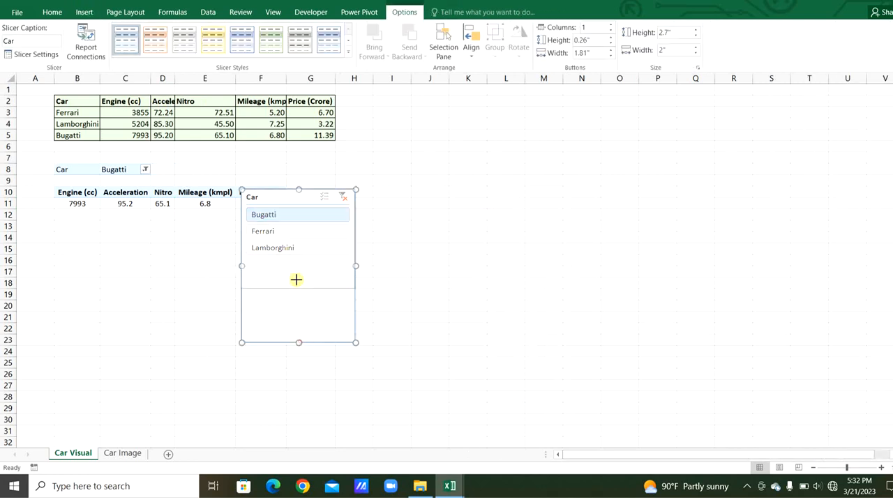
# Step: Arrange the Car slicer in three columns at about 4.02" wide and 0.69" high, and place it to the right of the source table
pyautogui.moveTo(296, 280); pyautogui.dragTo(298, 257)
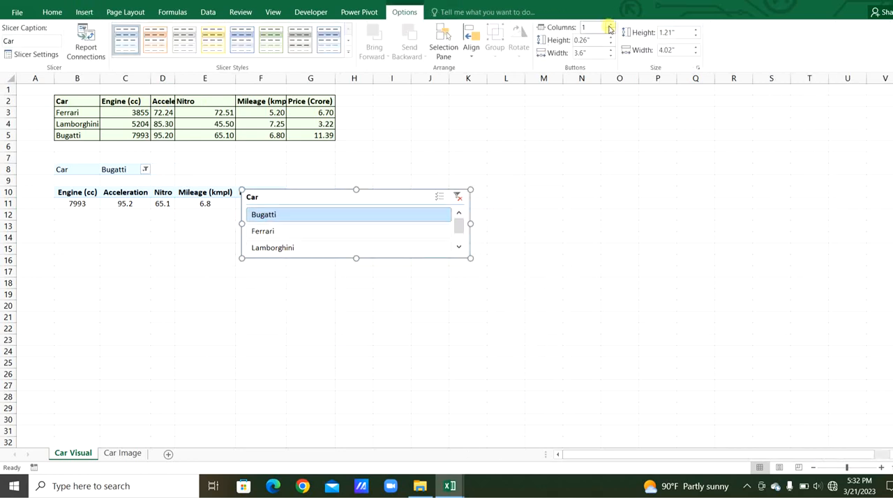
pyautogui.click(611, 25)
pyautogui.click(610, 25)
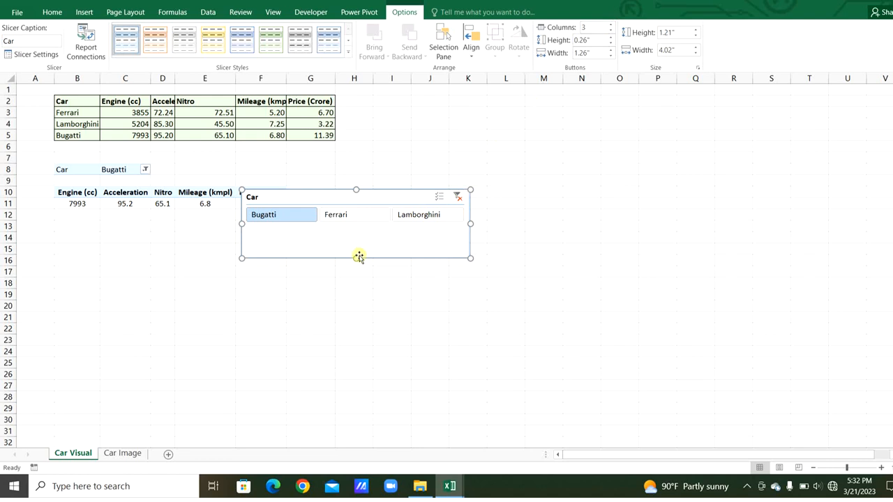
pyautogui.moveTo(356, 257); pyautogui.dragTo(356, 229)
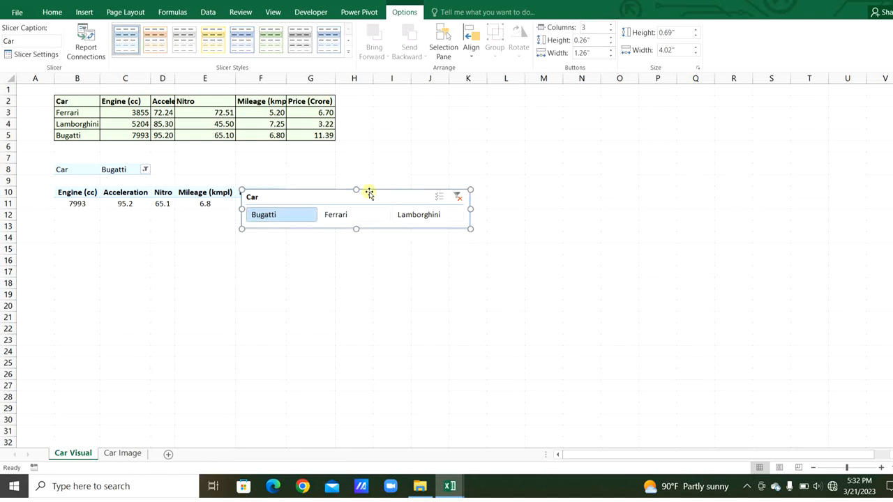
pyautogui.moveTo(371, 192); pyautogui.dragTo(668, 102)
# Step: Enter the headers "Car name" in B3 and "Car Image" in C3 on the Car Image sheet
pyautogui.click(112, 452)
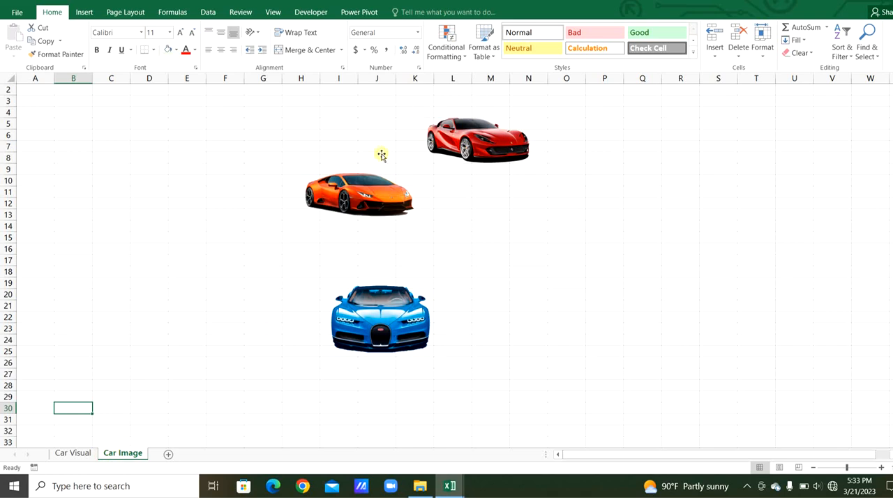
pyautogui.click(82, 99)
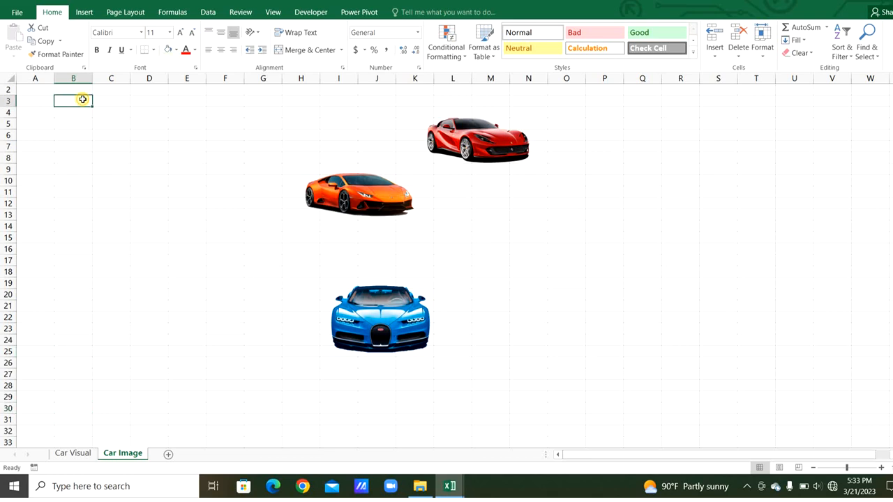
pyautogui.write('Car name')
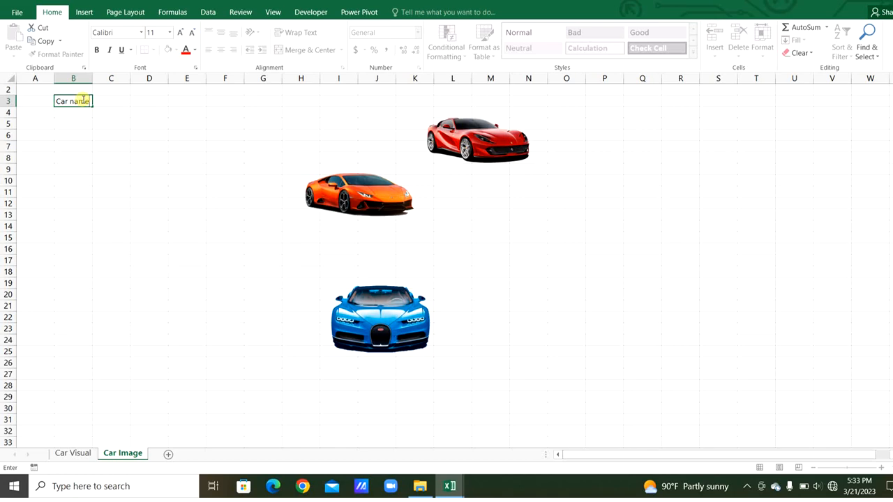
pyautogui.press('Tab')
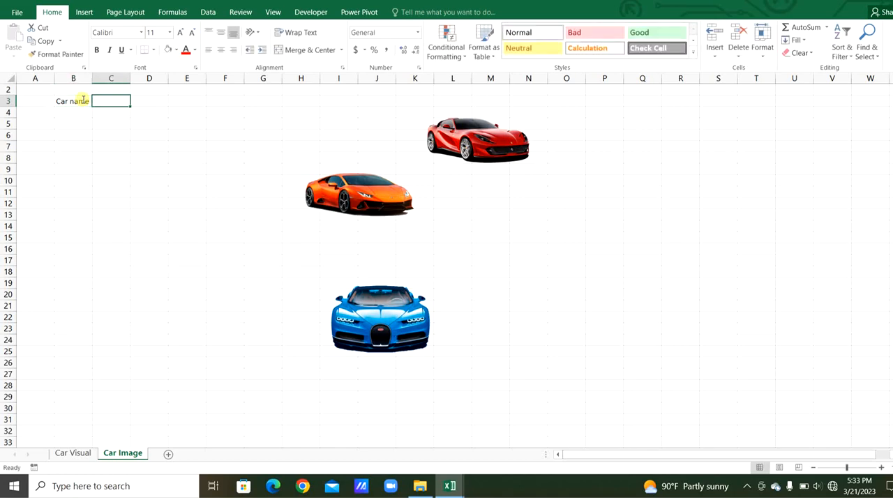
pyautogui.write('Car Image')
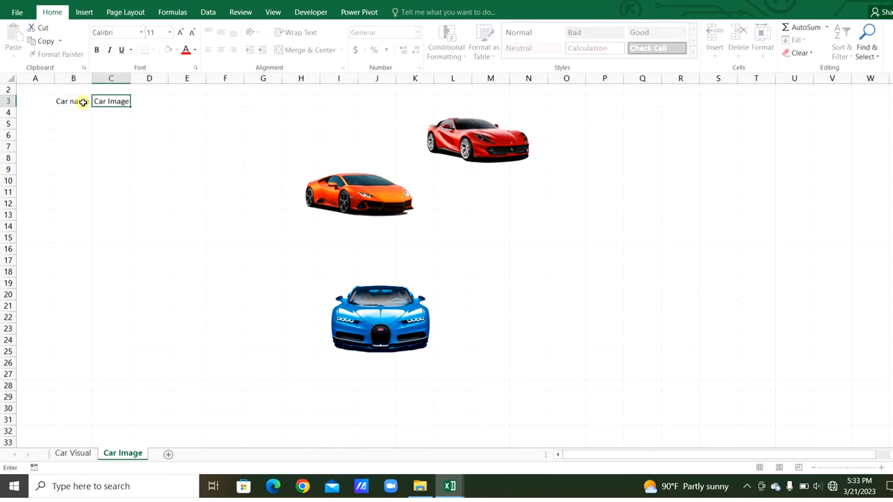
pyautogui.press('Return')
# Step: Start an INDEX formula in B15 of the Car Visual sheet, using 'Car Image'!$B$4:$C$6 as its array
pyautogui.click(72, 454)
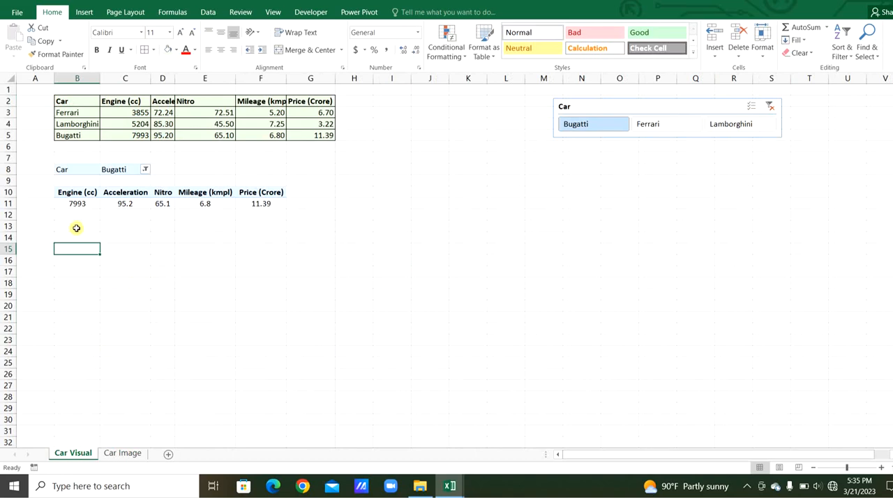
pyautogui.write('=INDEX(')
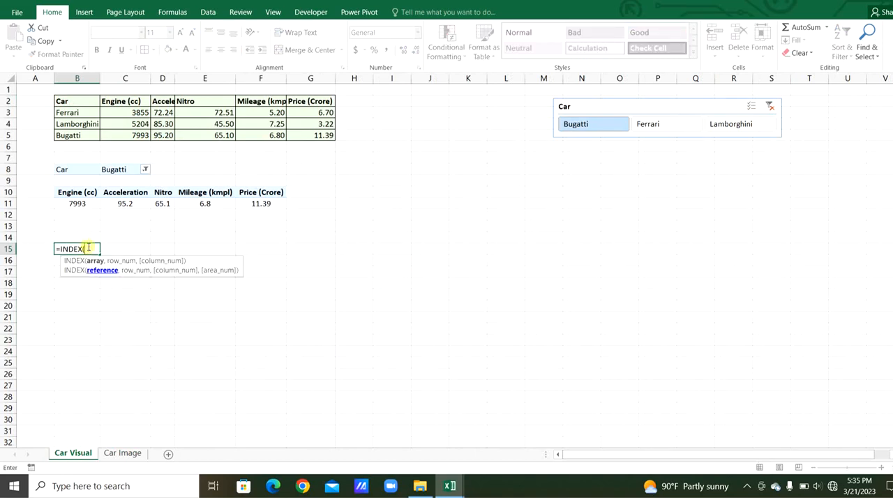
pyautogui.click(120, 453)
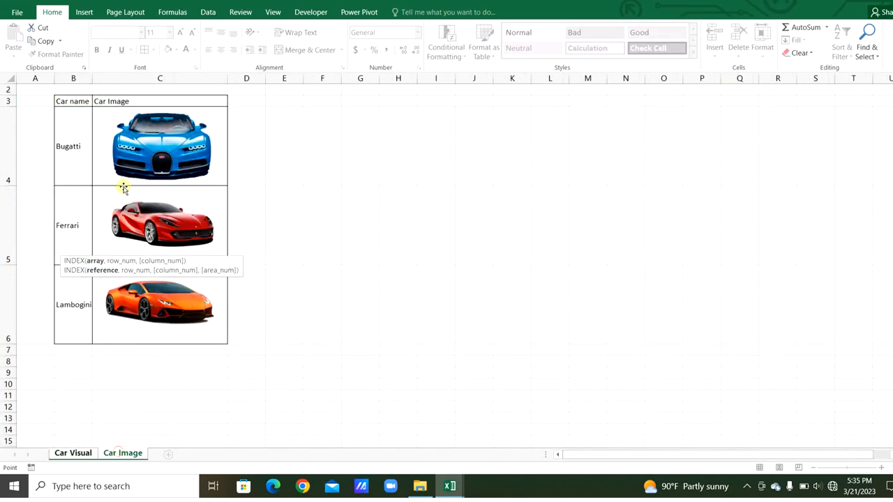
pyautogui.moveTo(73, 140); pyautogui.dragTo(170, 307)
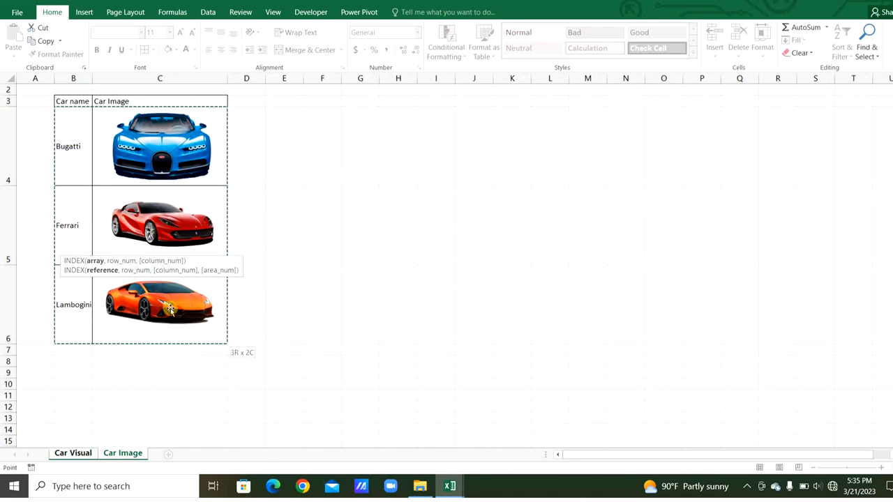
pyautogui.write(',')
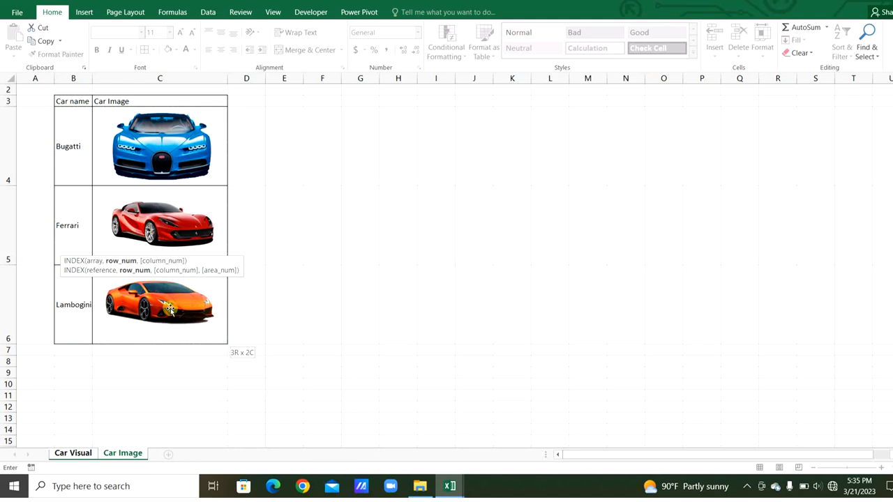
# Step: Add a MATCH function as the INDEX row number, with the filtered car name in 'Car Visual'!$C$8 as its lookup value
pyautogui.write('mat')
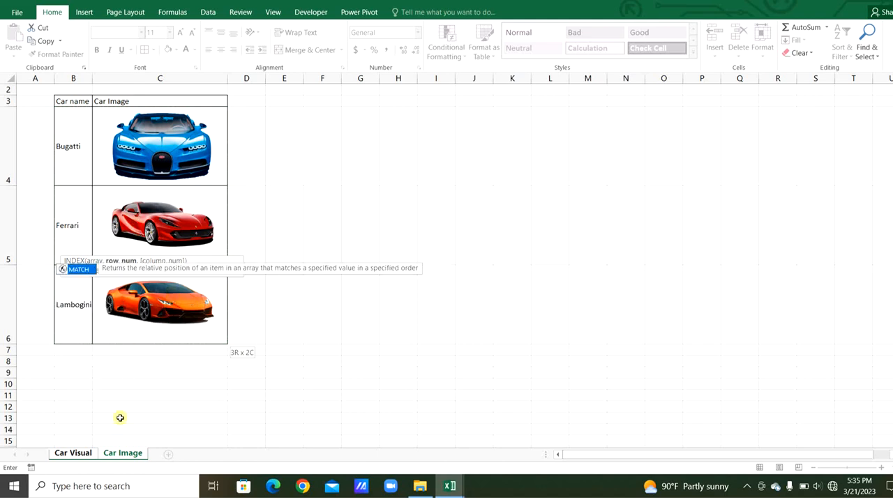
pyautogui.click(91, 455)
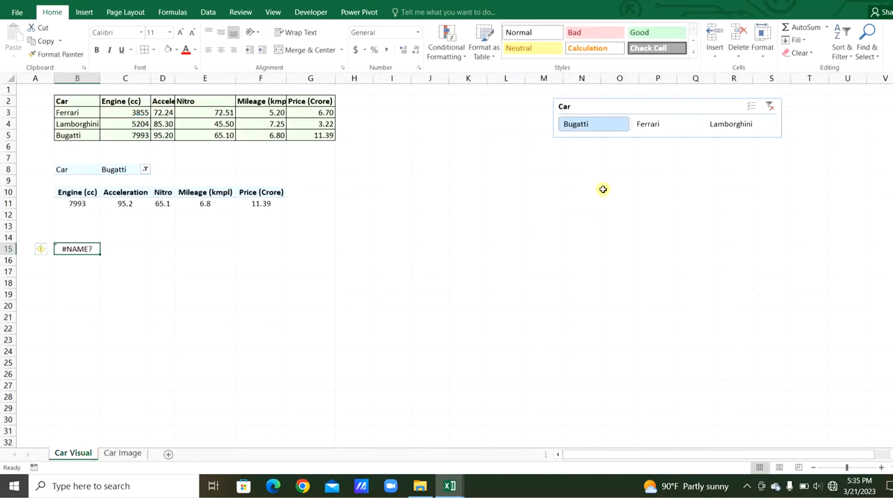
pyautogui.click(116, 169)
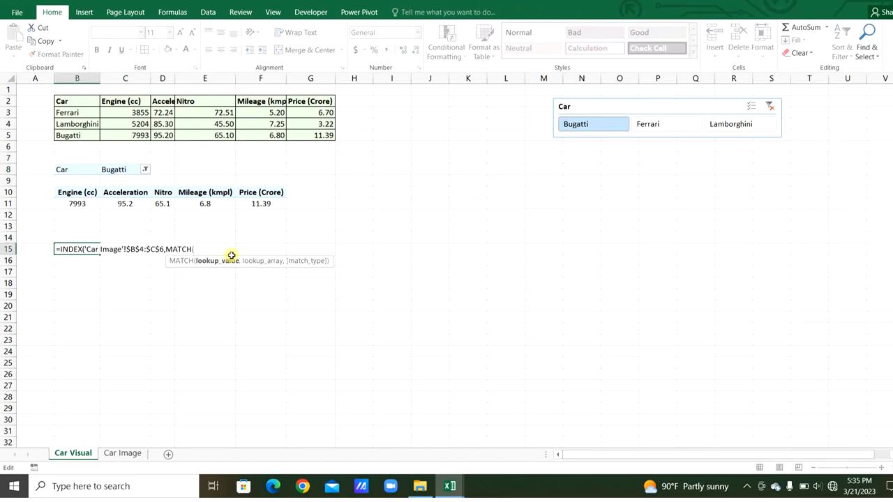
pyautogui.click(123, 453)
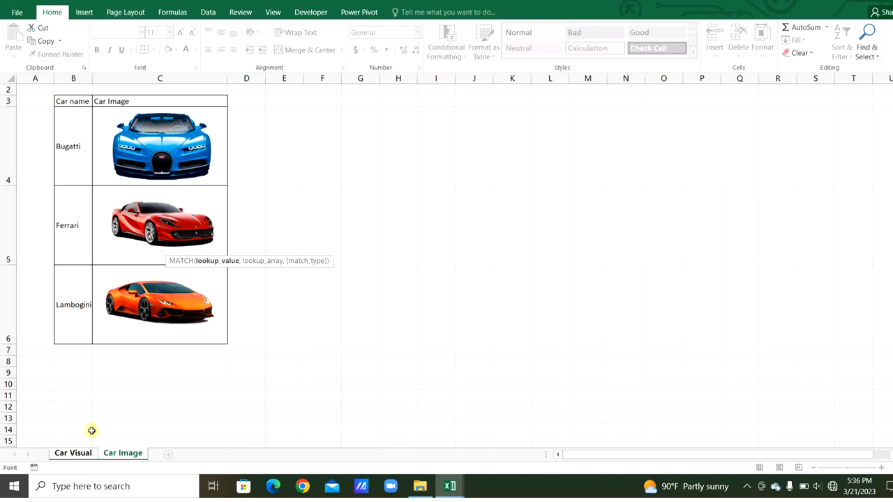
pyautogui.click(74, 453)
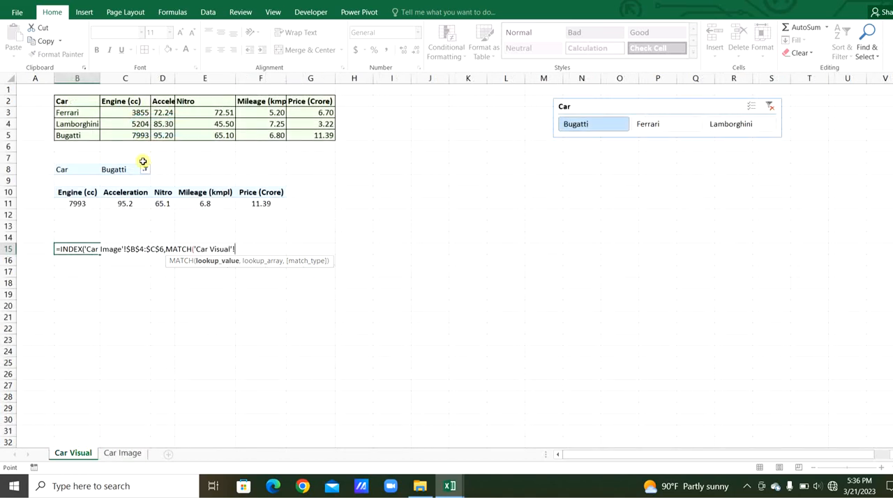
pyautogui.click(125, 169)
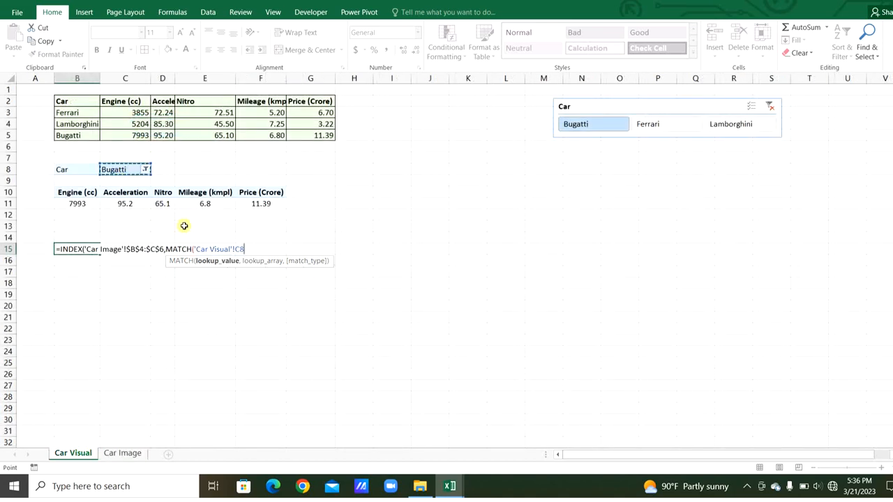
pyautogui.press('F4')
pyautogui.write(',')
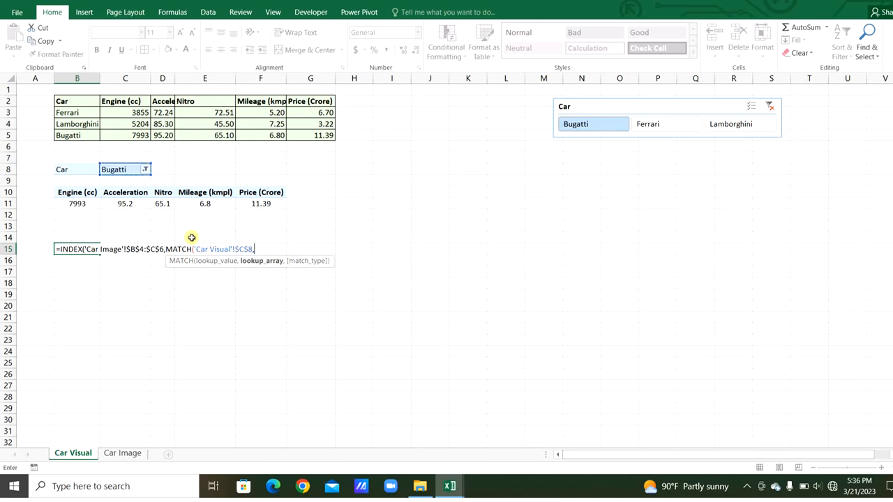
# Step: Complete the formula with 'Car Image'!$B$4:$B$6 as lookup array, match type 0 and column number 2, and enter it
pyautogui.click(116, 455)
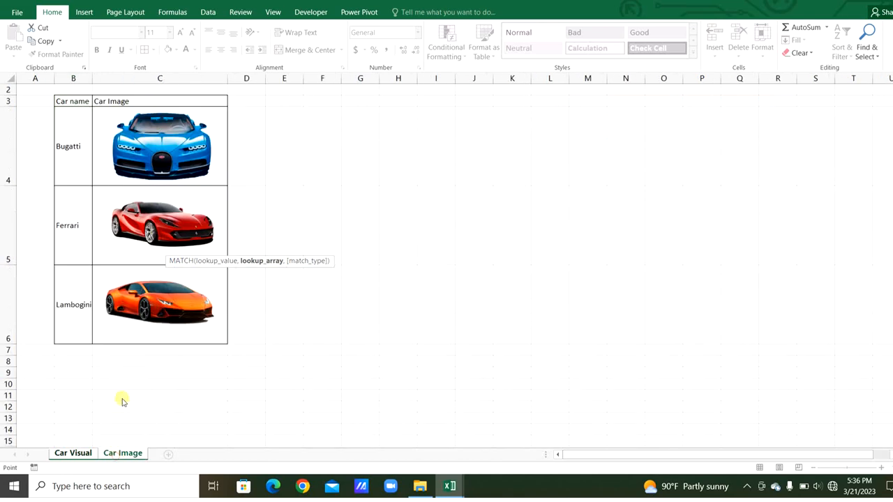
pyautogui.moveTo(76, 143); pyautogui.dragTo(73, 300)
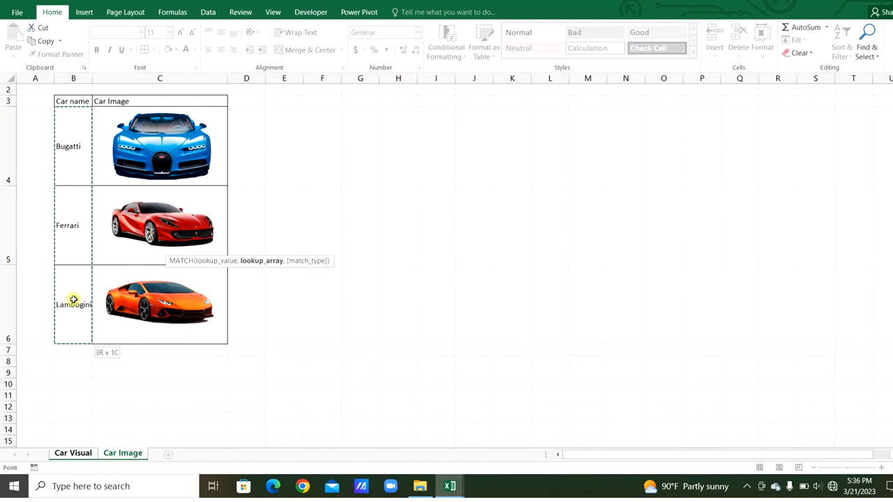
pyautogui.write(',')
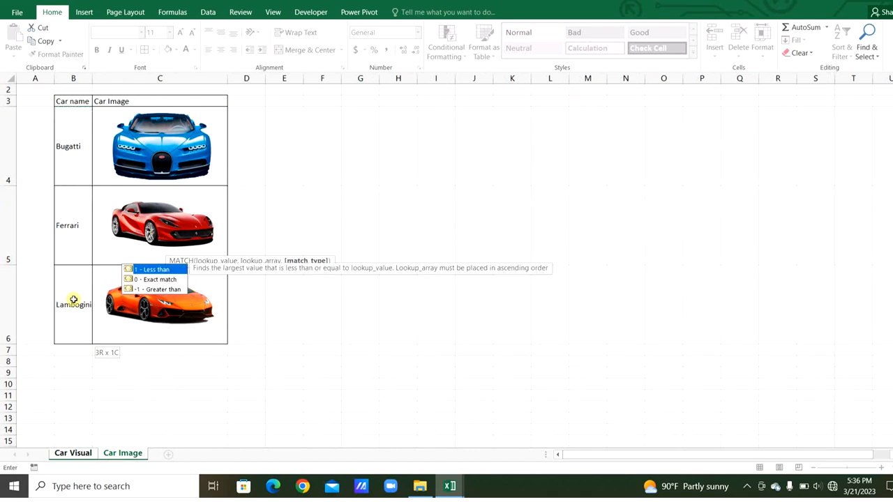
pyautogui.write('0),')
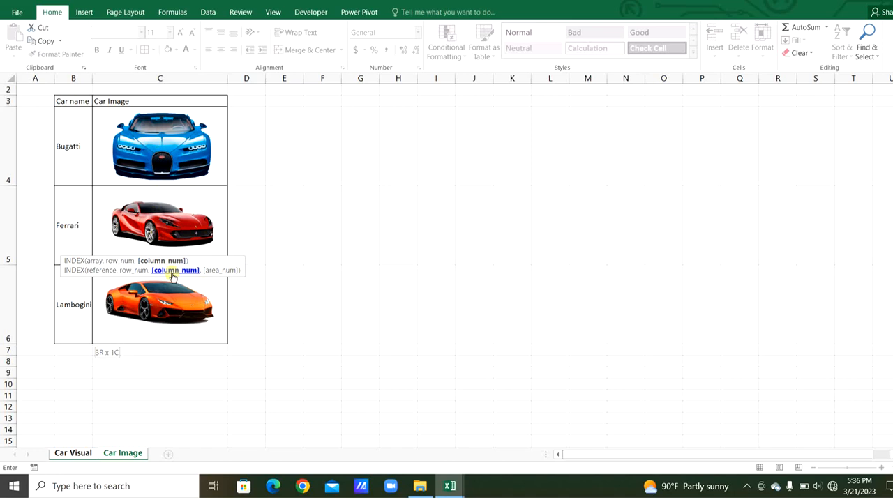
pyautogui.write(')')
pyautogui.press('Return')
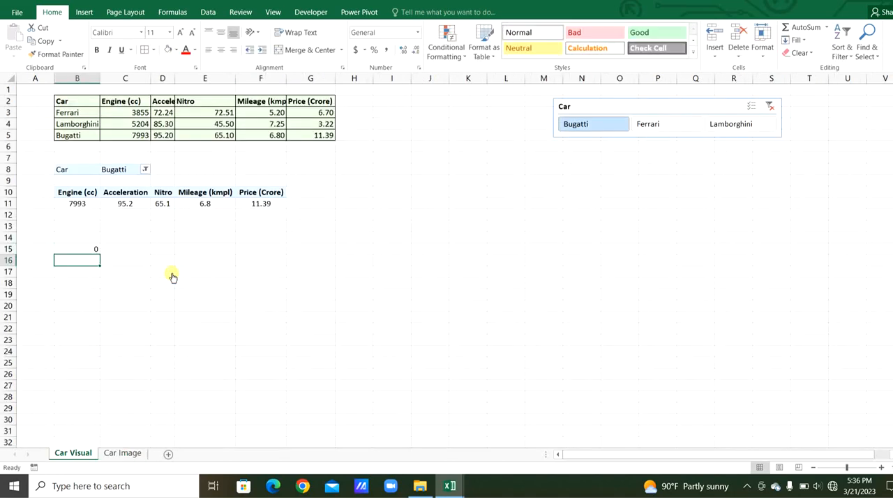
# Step: Copy the full text of the INDEX/MATCH formula in B15, leaving the cell unchanged
pyautogui.doubleClick(87, 249)
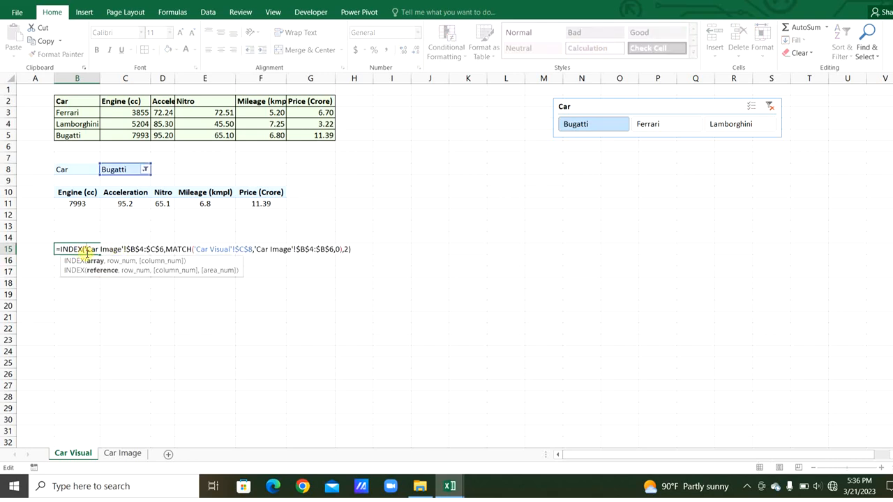
pyautogui.click(56, 249)
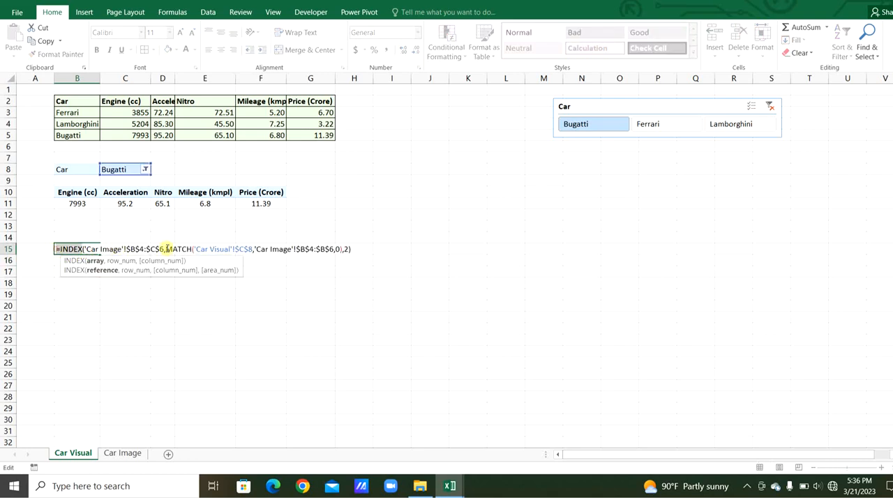
pyautogui.keyDown('shift'); pyautogui.click(356, 251); pyautogui.keyUp('shift')
pyautogui.hotkey('ctrl', 'c')
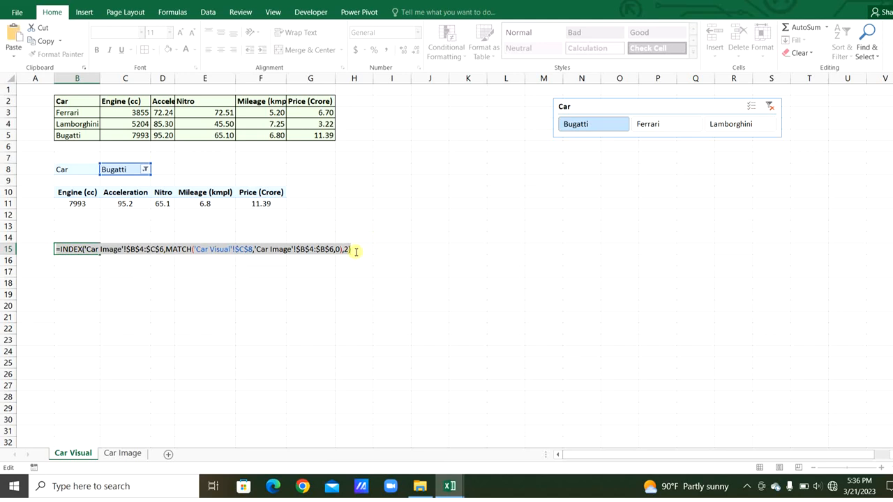
pyautogui.press('Escape')
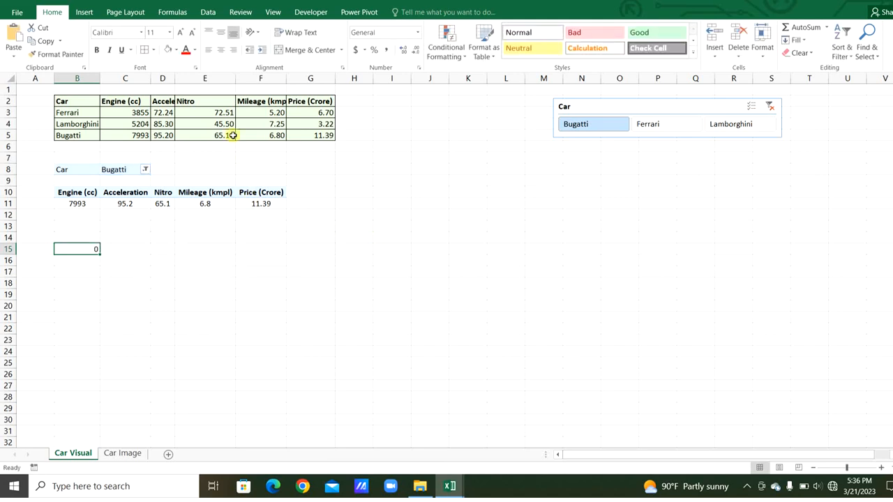
# Step: Define a workbook-scoped name Car_New that refers to the copied INDEX/MATCH formula
pyautogui.click(123, 15)
pyautogui.click(175, 12)
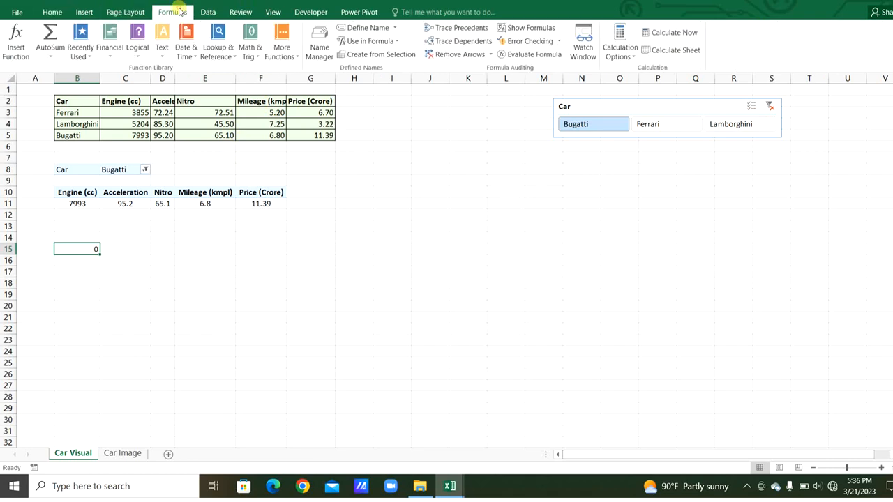
pyautogui.click(319, 44)
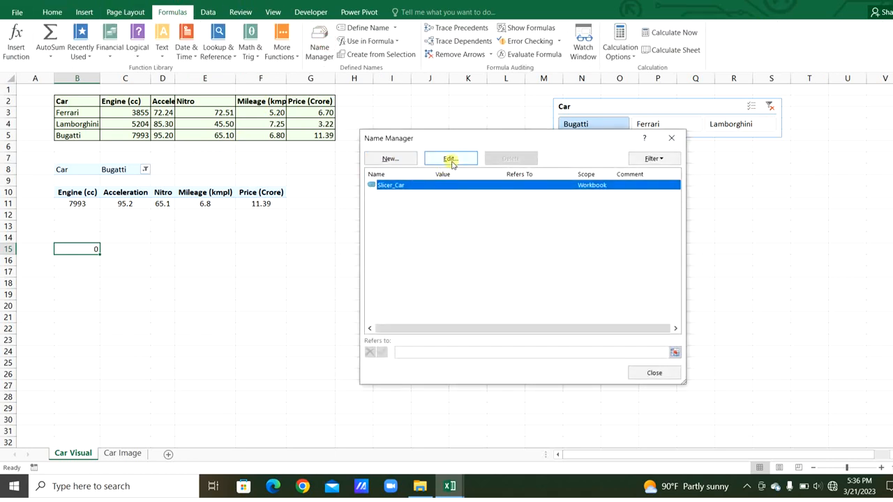
pyautogui.click(392, 159)
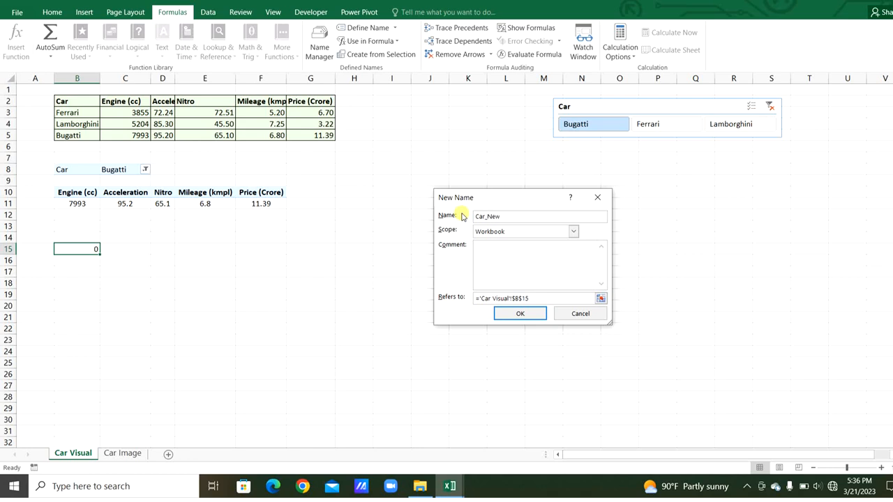
pyautogui.moveTo(537, 298); pyautogui.dragTo(450, 297)
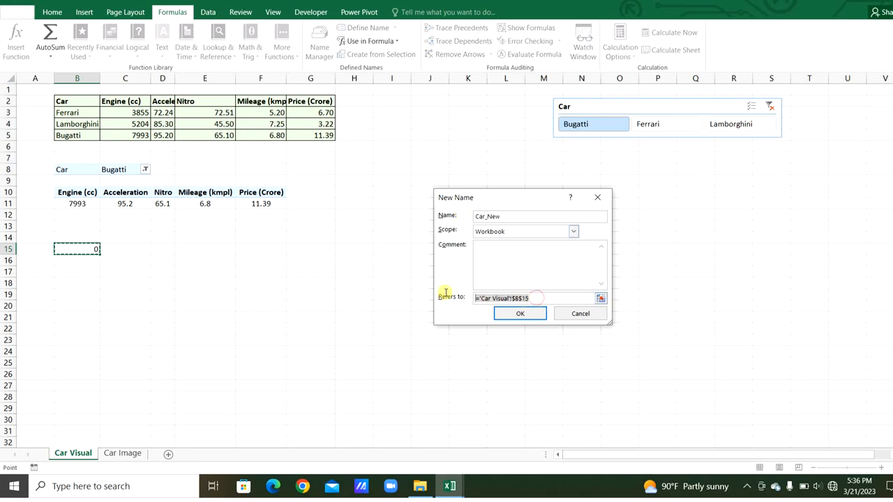
pyautogui.hotkey('ctrl', 'v')
pyautogui.click(530, 316)
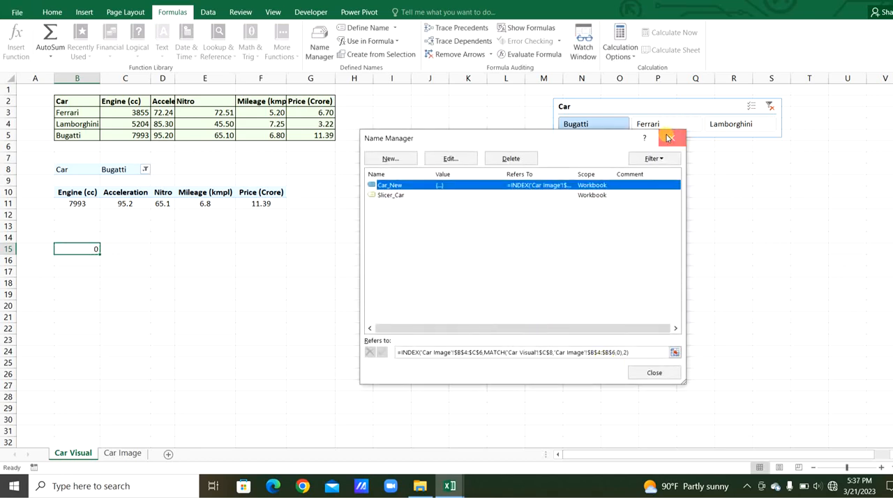
pyautogui.click(668, 137)
# Step: Copy cell C4 holding the Bugatti image on the Car Image sheet and paste it as a linked picture at L12 on Car Visual
pyautogui.click(123, 454)
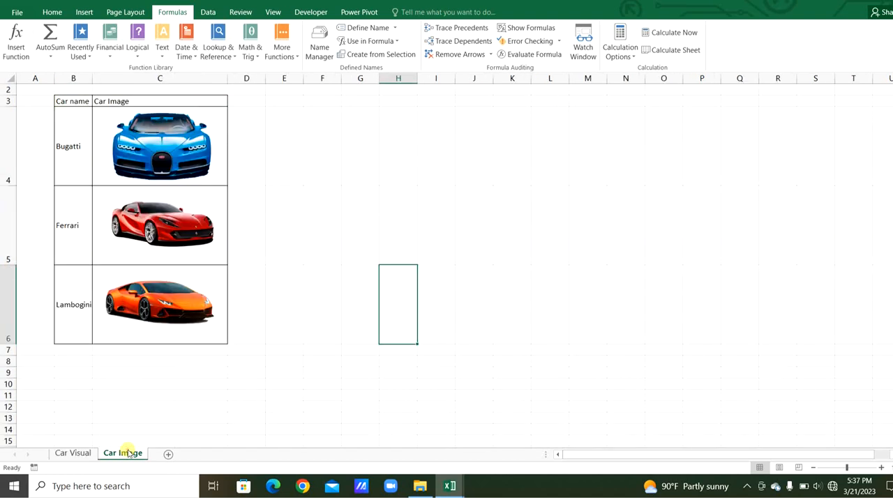
pyautogui.click(221, 125)
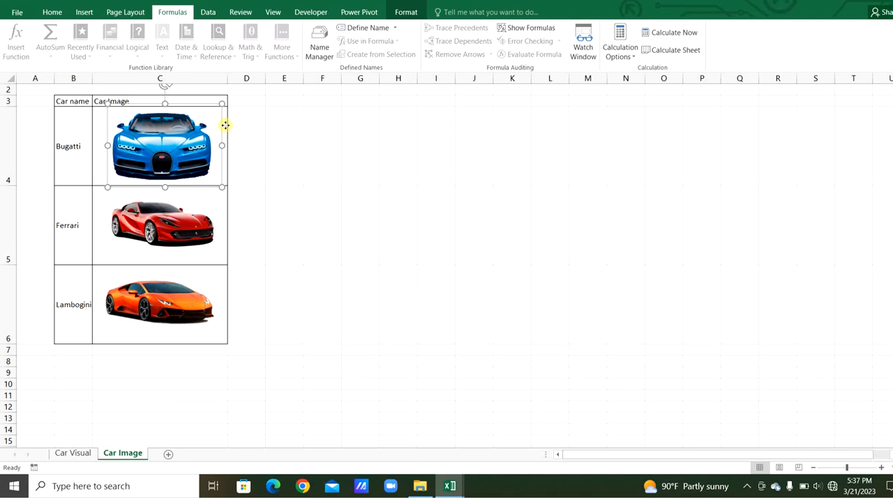
pyautogui.click(94, 137)
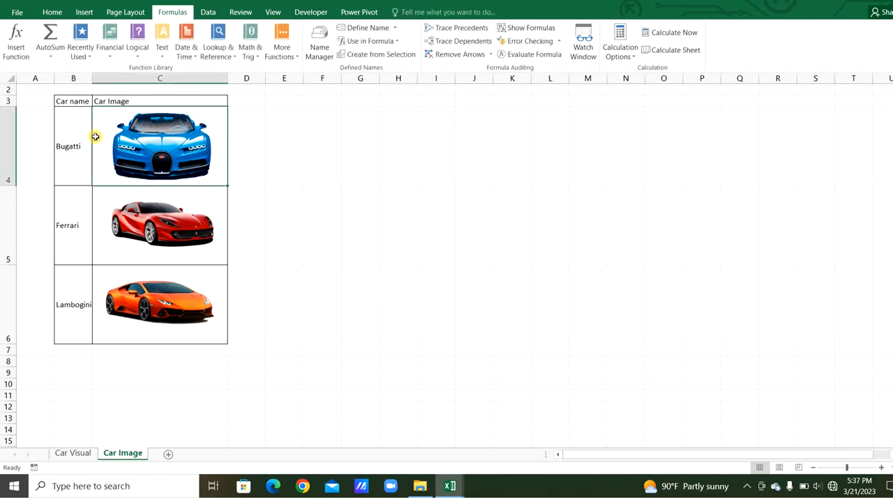
pyautogui.hotkey('ctrl', 'c')
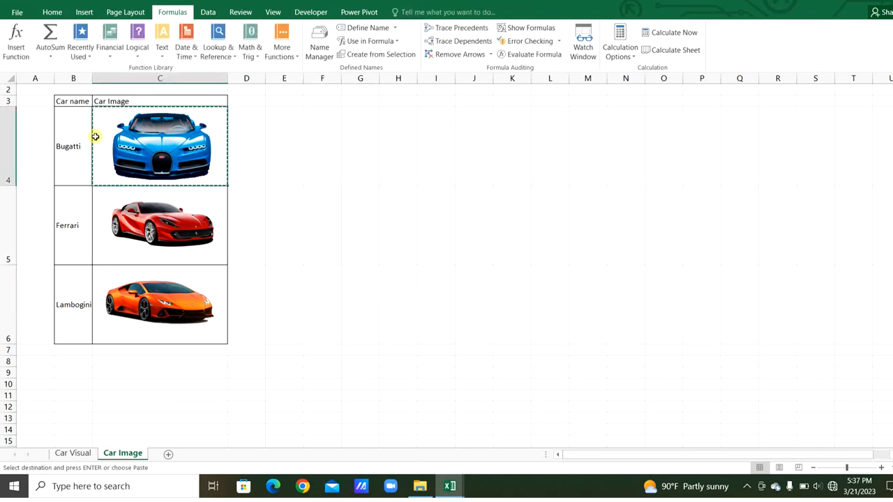
pyautogui.click(74, 452)
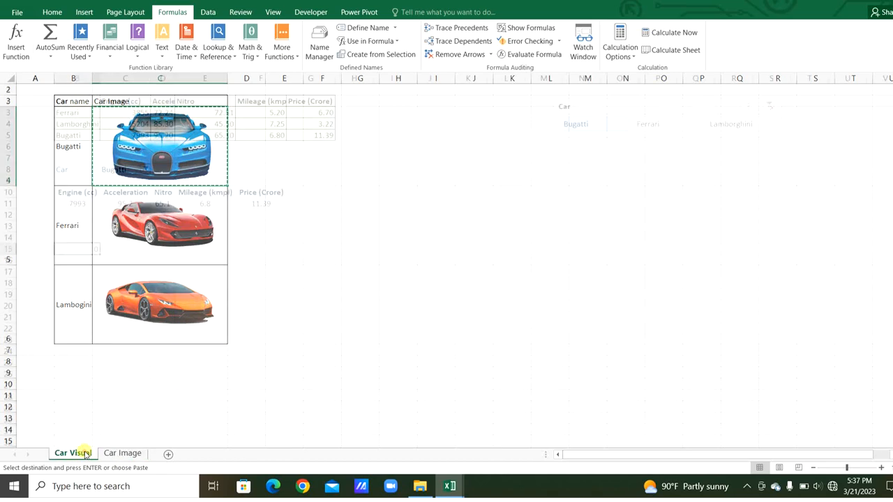
pyautogui.click(504, 212)
pyautogui.rightClick(504, 213)
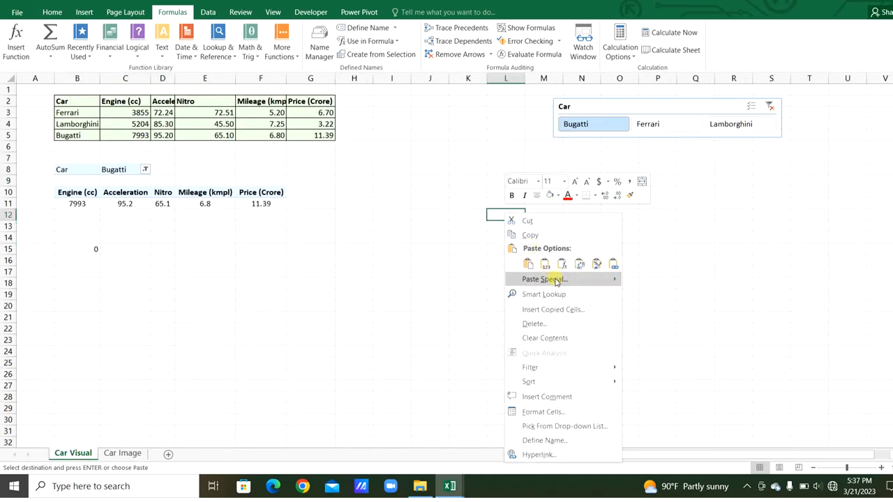
pyautogui.click(612, 264)
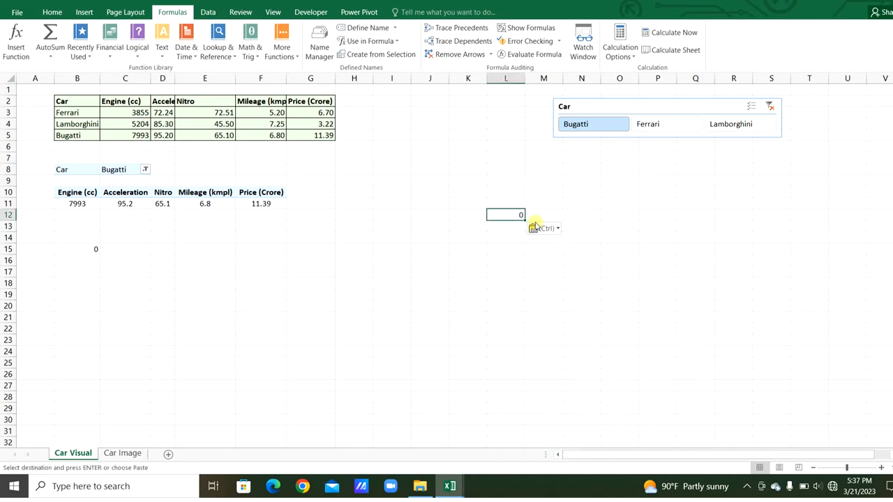
pyautogui.click(551, 230)
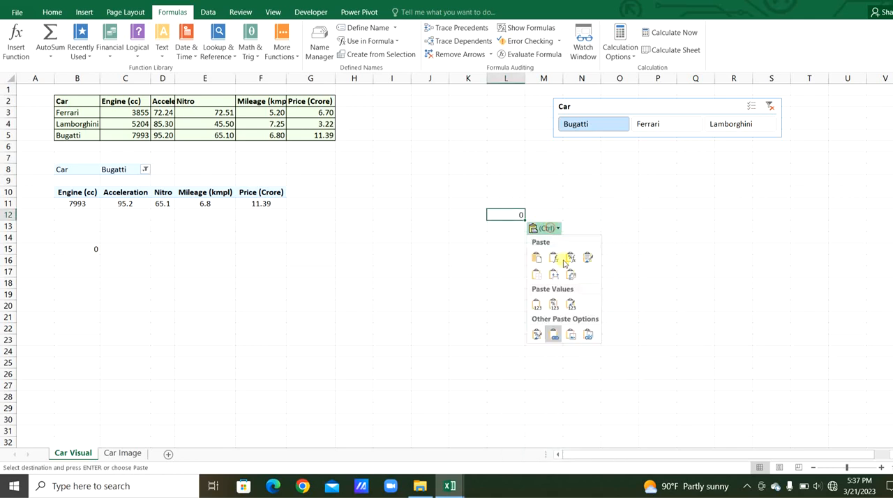
pyautogui.click(588, 334)
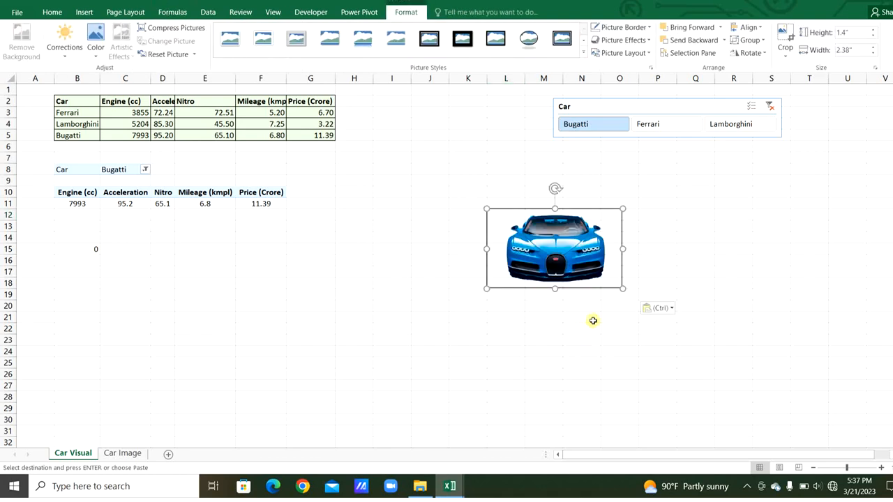
# Step: Crop the edges of the linked Bugatti picture to trim off its black cell border
pyautogui.click(656, 239)
pyautogui.click(612, 230)
pyautogui.rightClick(612, 230)
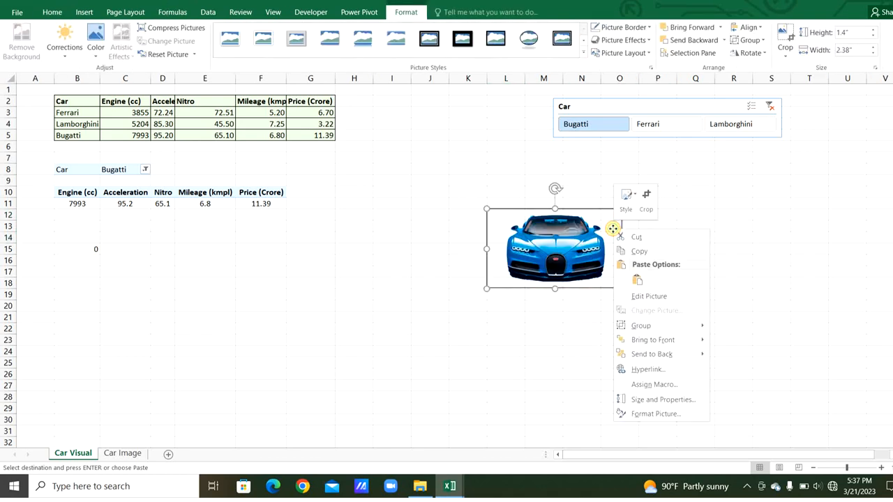
pyautogui.click(646, 201)
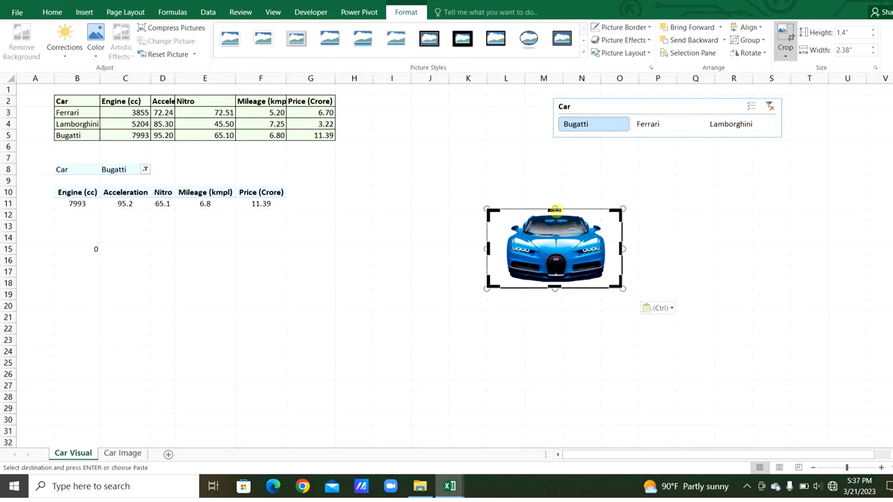
pyautogui.moveTo(556, 211); pyautogui.dragTo(557, 213)
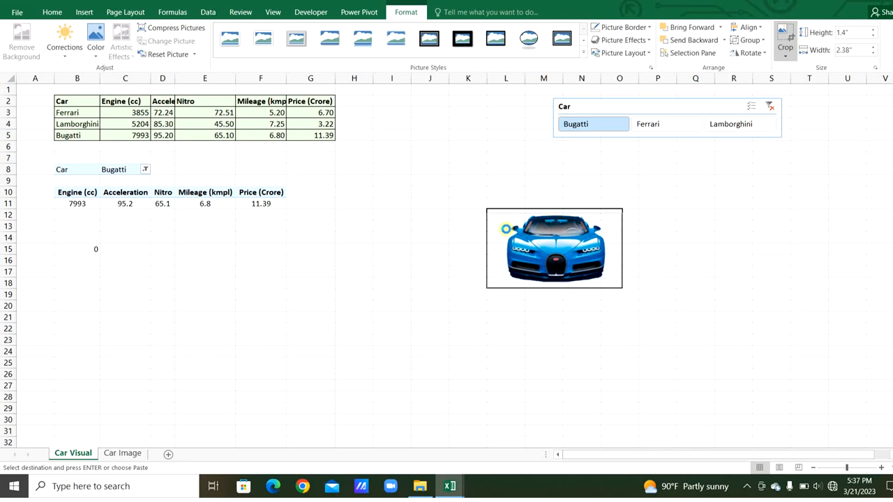
pyautogui.click(506, 229)
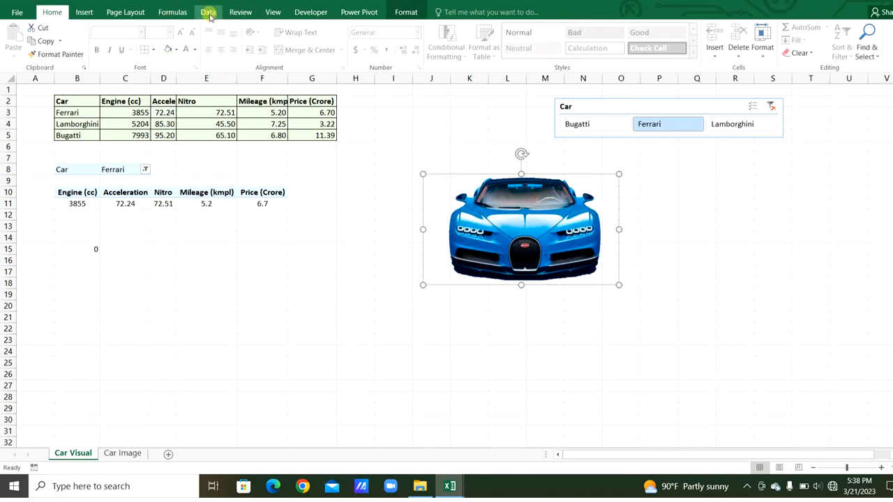
# Step: Show the formula bar and change the linked picture's reference to =Car_New
pyautogui.click(271, 12)
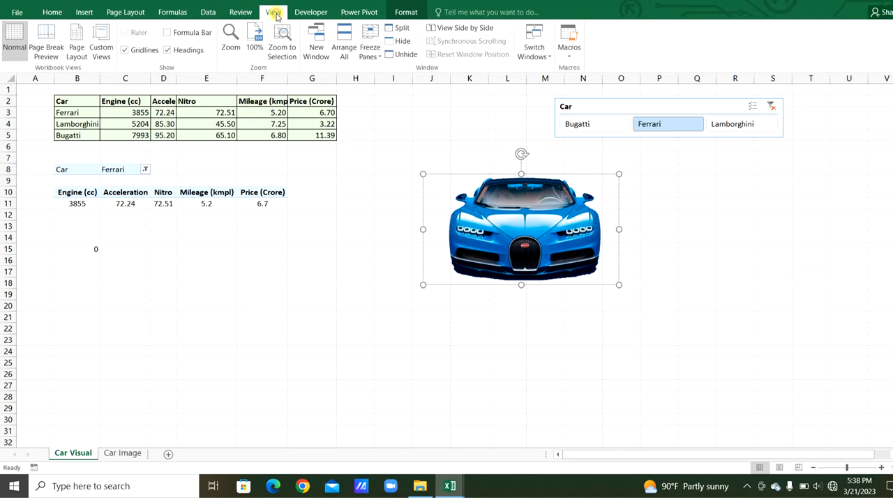
pyautogui.click(176, 33)
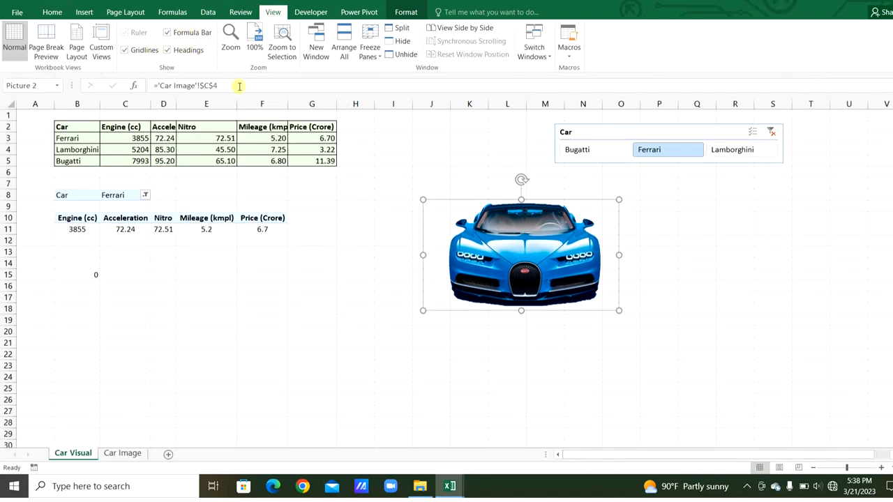
pyautogui.moveTo(240, 87); pyautogui.dragTo(146, 81)
pyautogui.write('=')
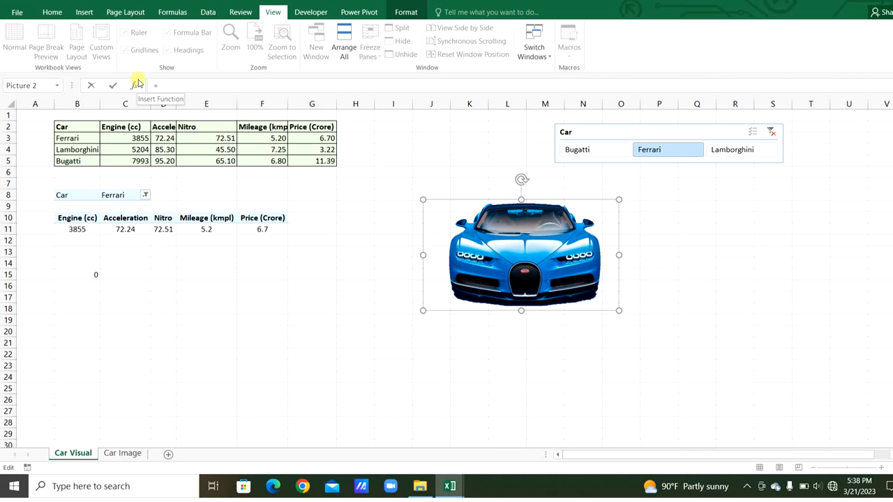
pyautogui.write('car')
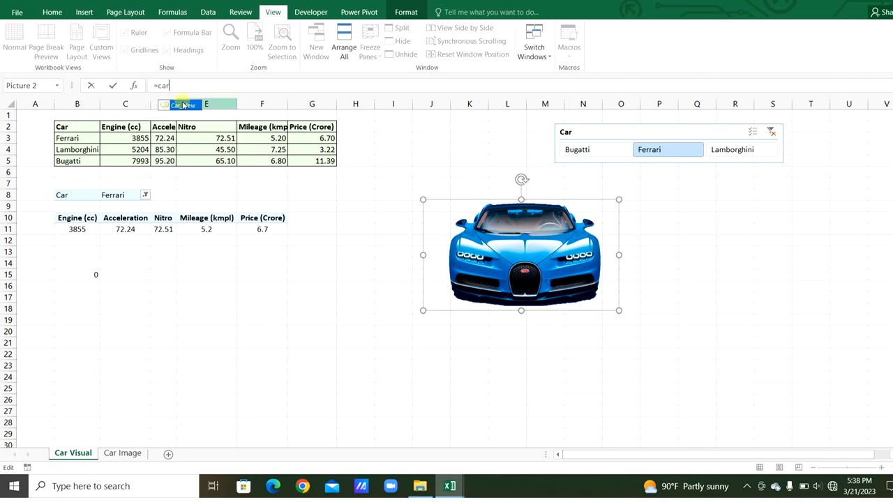
pyautogui.doubleClick(186, 106)
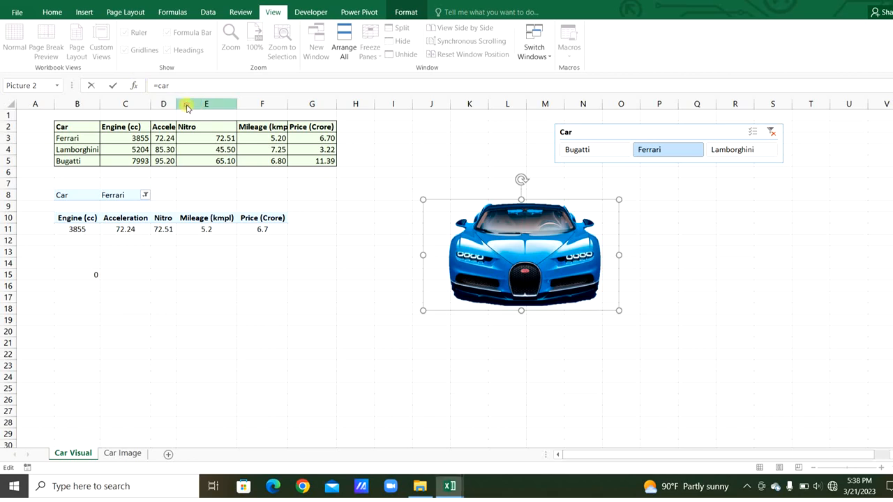
pyautogui.press('Return')
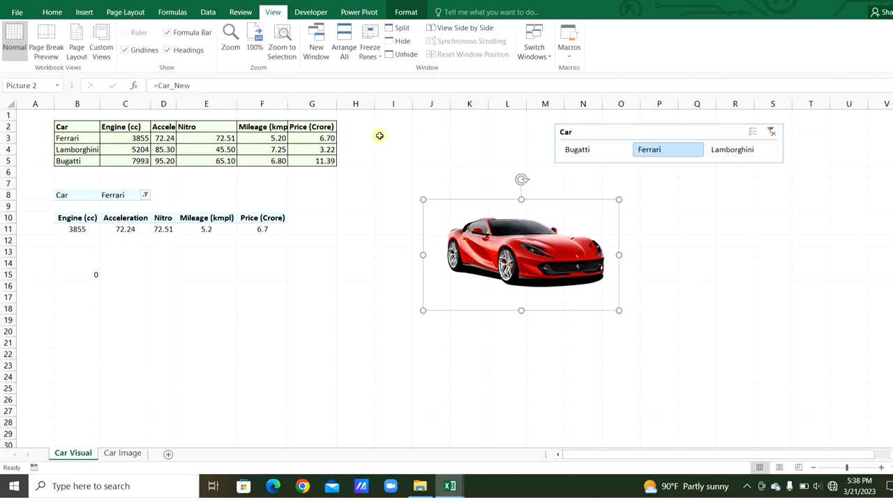
# Step: Test the linked picture by filtering the Car slicer to Bugatti, Ferrari and Lamborghini in turn
pyautogui.click(581, 151)
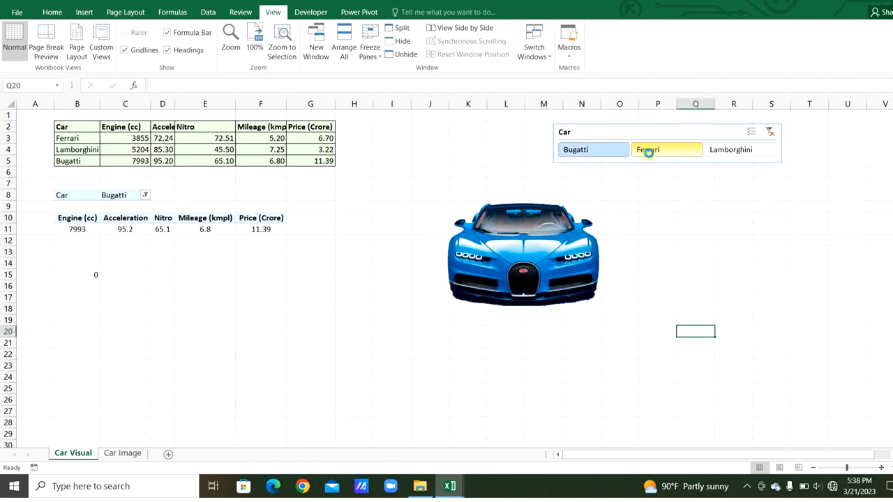
pyautogui.click(649, 152)
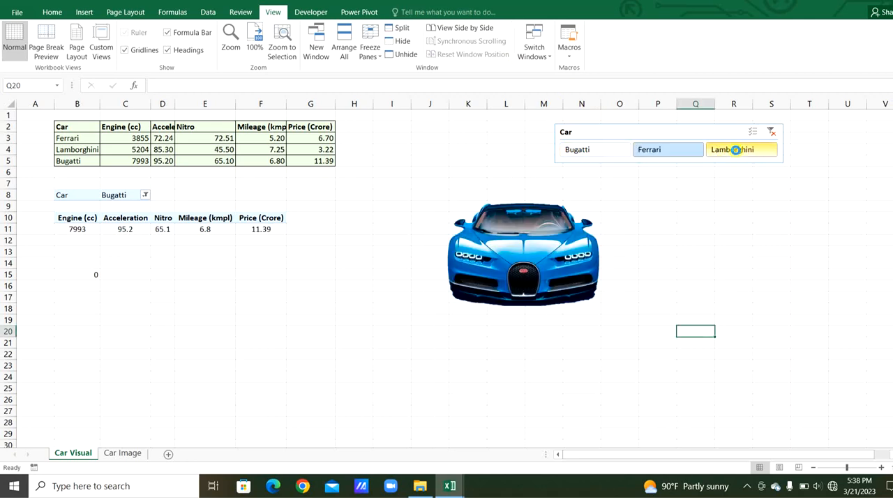
pyautogui.click(734, 150)
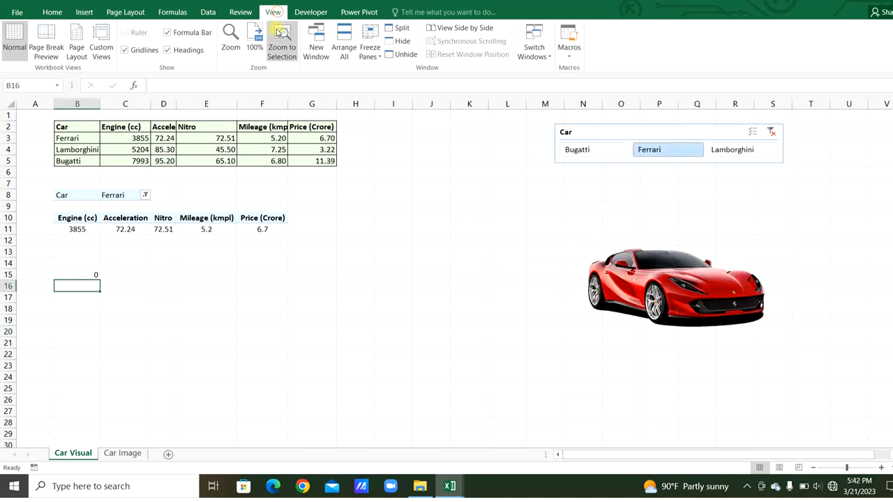
# Step: Turn off the sheet gridlines and draw a rounded rectangle about 0.47" high and 0.93" wide beside the car picture
pyautogui.click(148, 52)
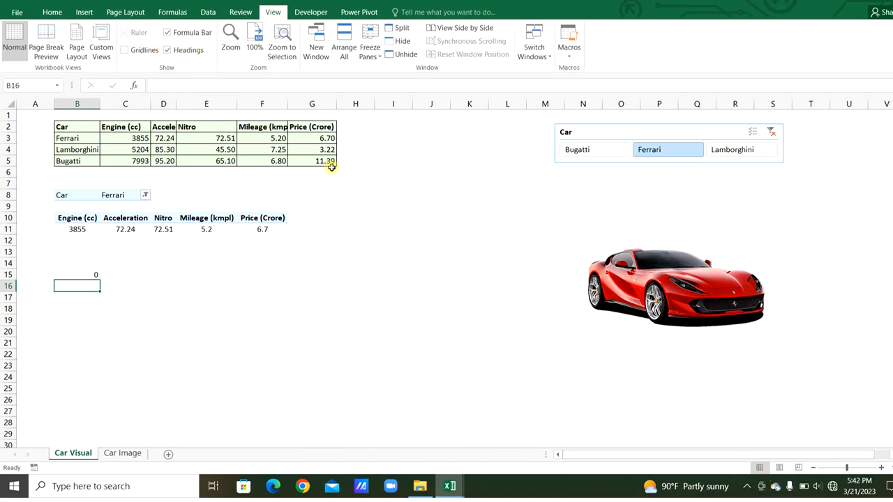
pyautogui.click(85, 12)
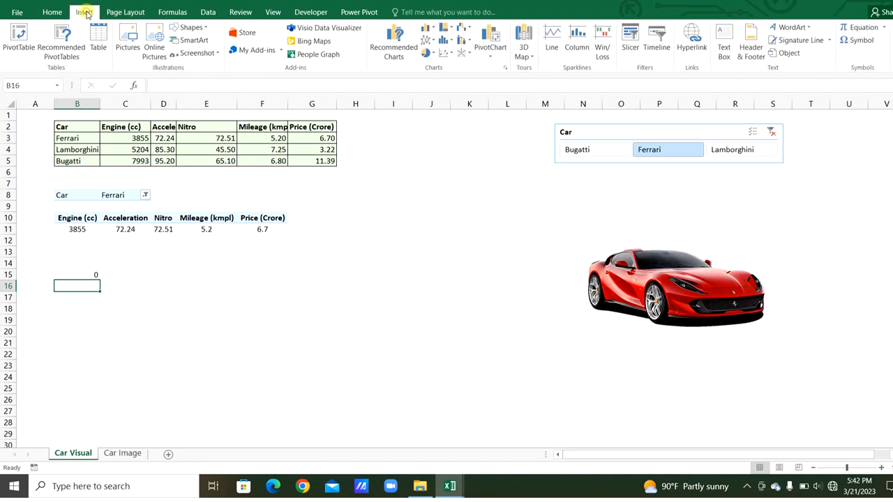
pyautogui.click(187, 27)
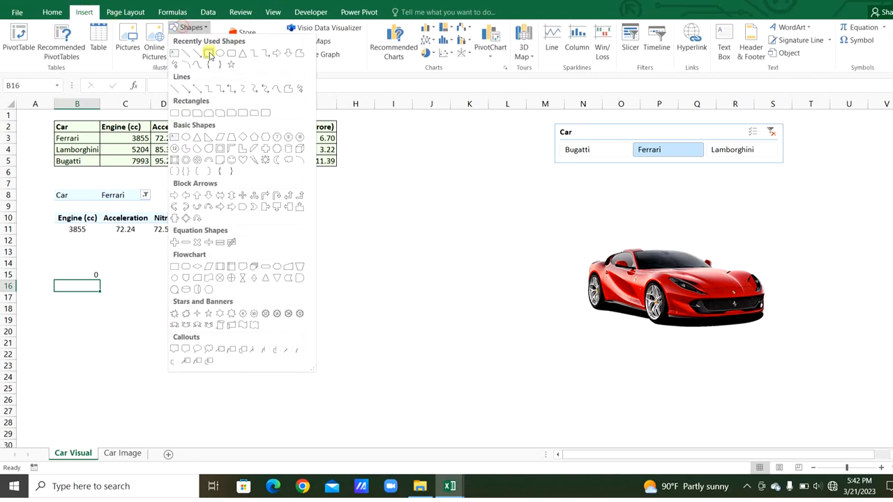
pyautogui.click(222, 54)
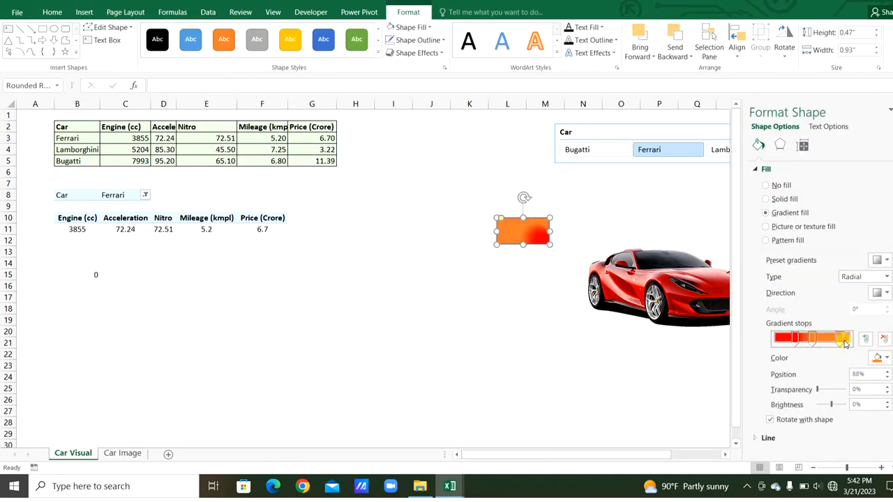
# Step: Recolor the rounded rectangle's 88% gradient stop blue and set the radial gradient to spread from the upper-left corner
pyautogui.click(887, 358)
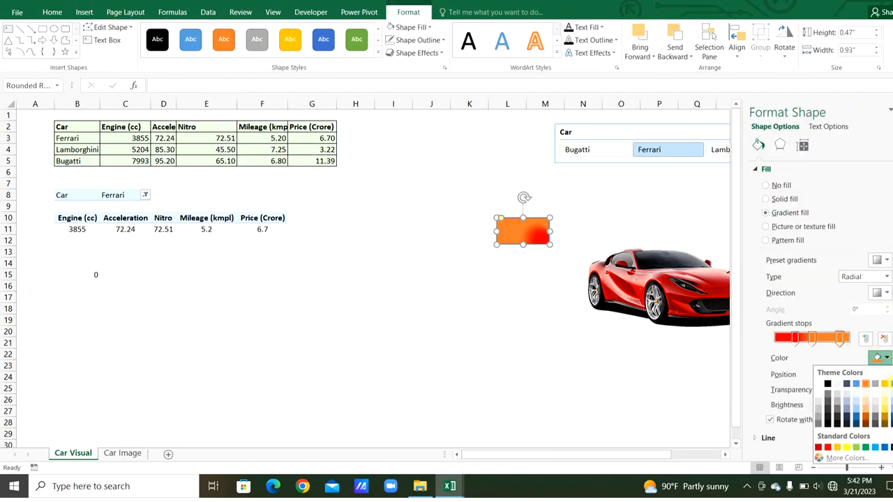
pyautogui.click(846, 391)
pyautogui.click(885, 294)
pyautogui.click(885, 314)
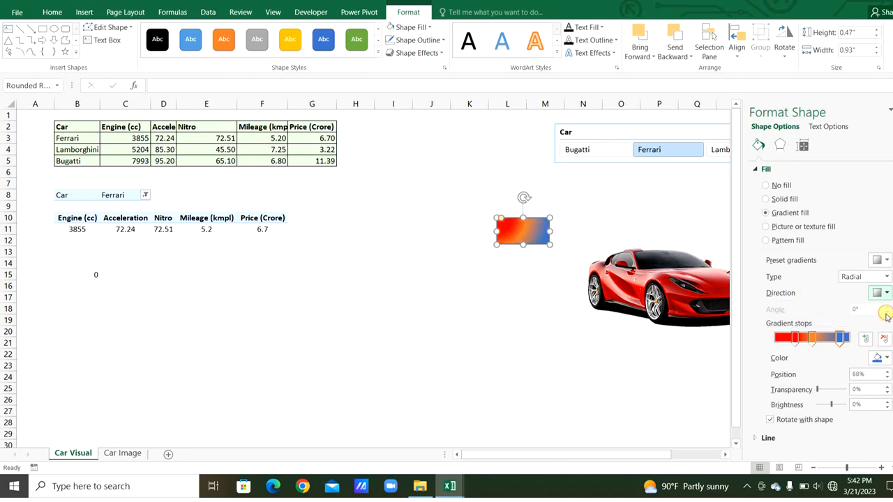
# Step: Move the shape's red gradient stop to 17% and make the rectangle's corners rounder
pyautogui.click(796, 338)
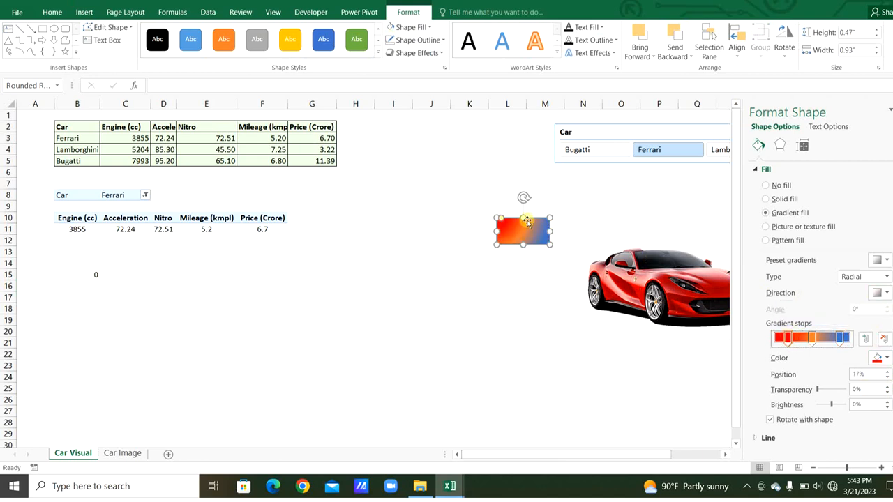
pyautogui.moveTo(527, 222)
pyautogui.mouseDown()
pyautogui.moveTo(507, 219)
pyautogui.moveTo(520, 222)
pyautogui.mouseUp()
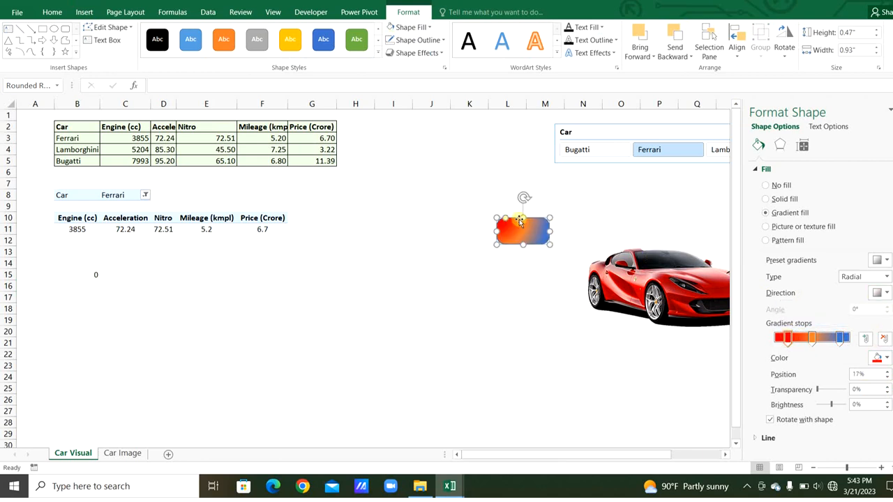
# Step: Link the rounded rectangle's text to the engine figure with the formula =$B$11
pyautogui.click(271, 85)
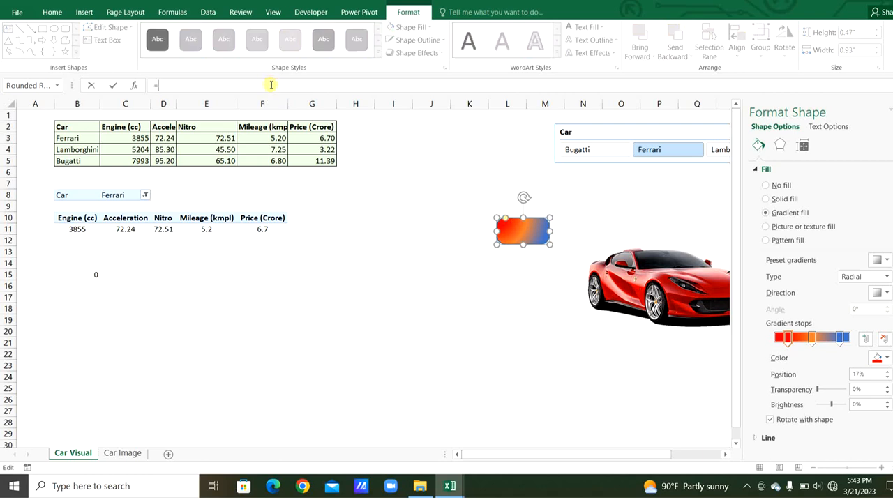
pyautogui.click(78, 230)
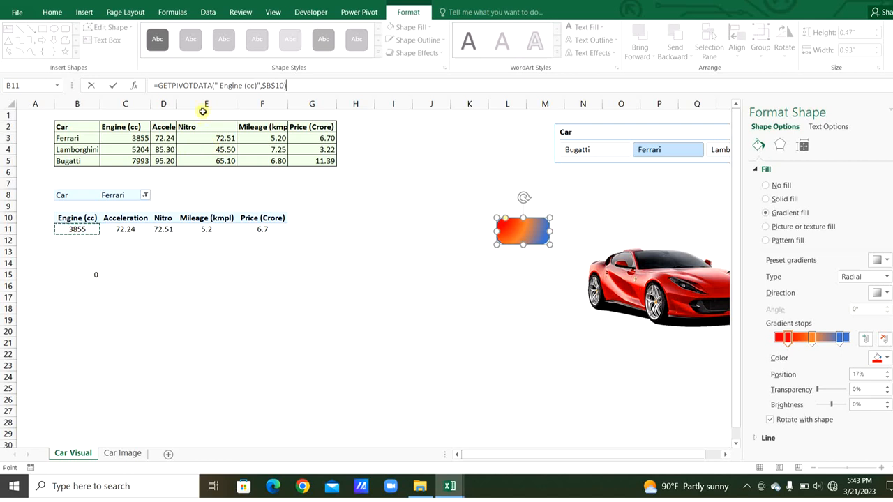
pyautogui.click(220, 84)
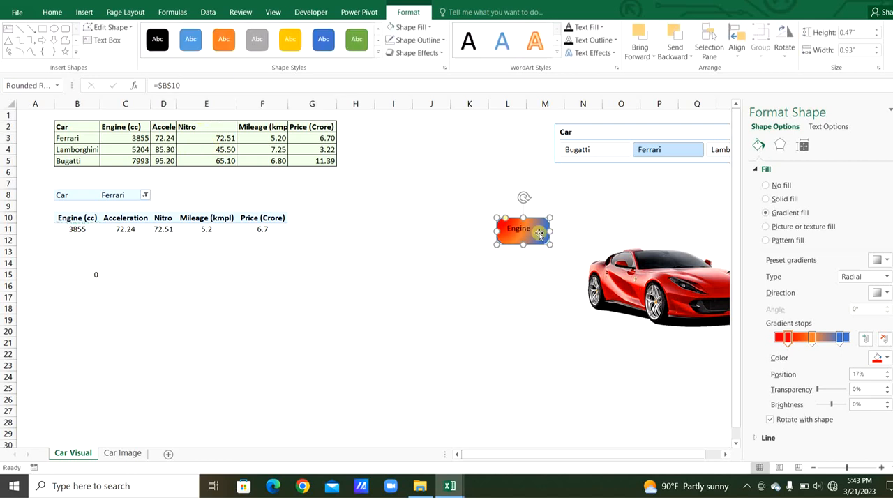
pyautogui.click(188, 87)
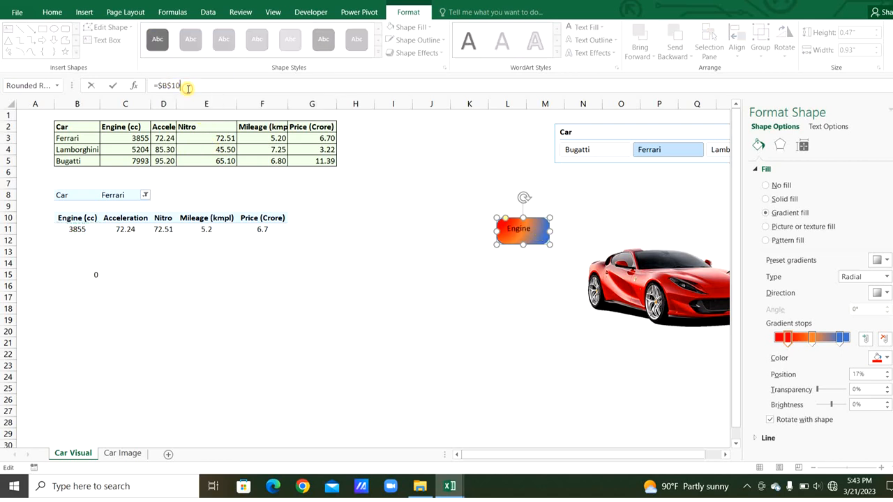
pyautogui.write('1')
pyautogui.press('Return')
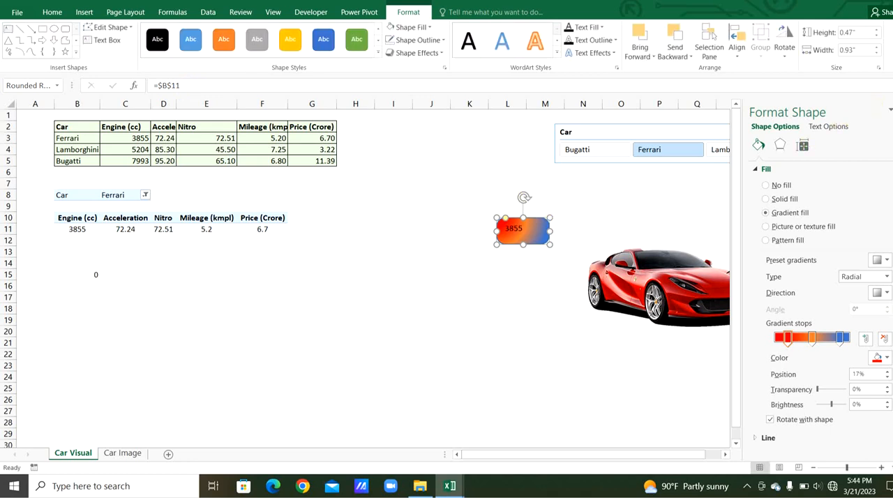
# Step: Close the shape formatting settings, duplicate the linked shape four times and arrange all five shapes around the car picture
pyautogui.click(892, 110)
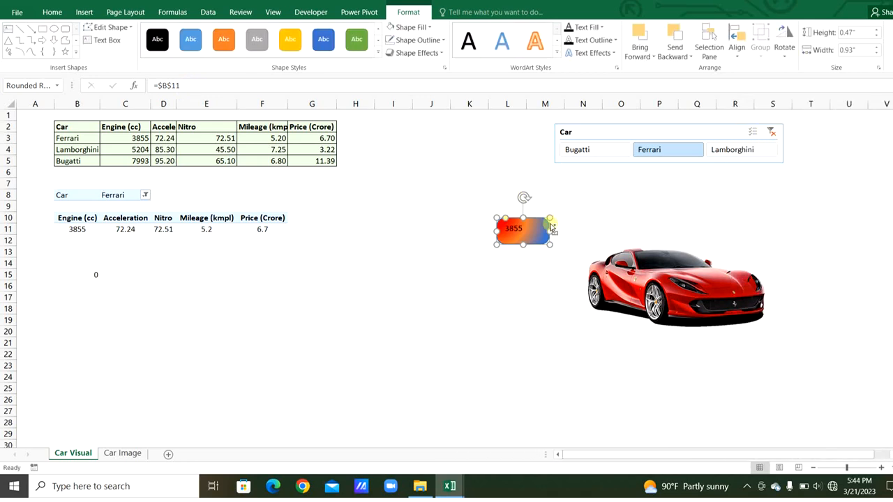
pyautogui.moveTo(552, 229); pyautogui.dragTo(702, 208)
pyautogui.moveTo(702, 208); pyautogui.dragTo(853, 251)
pyautogui.moveTo(853, 251); pyautogui.dragTo(620, 383)
pyautogui.moveTo(546, 234); pyautogui.dragTo(545, 272)
pyautogui.moveTo(614, 385); pyautogui.dragTo(661, 403)
pyautogui.moveTo(536, 274); pyautogui.dragTo(526, 298)
pyautogui.moveTo(671, 221); pyautogui.dragTo(631, 209)
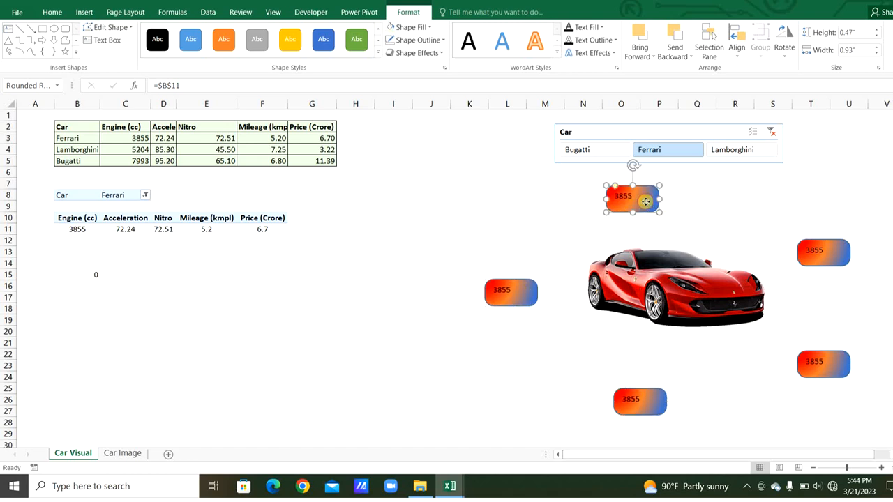
# Step: Link the shape above the car to the acceleration in =$C$11 and the upper-right shape to the nitro in =$D$11
pyautogui.click(165, 86)
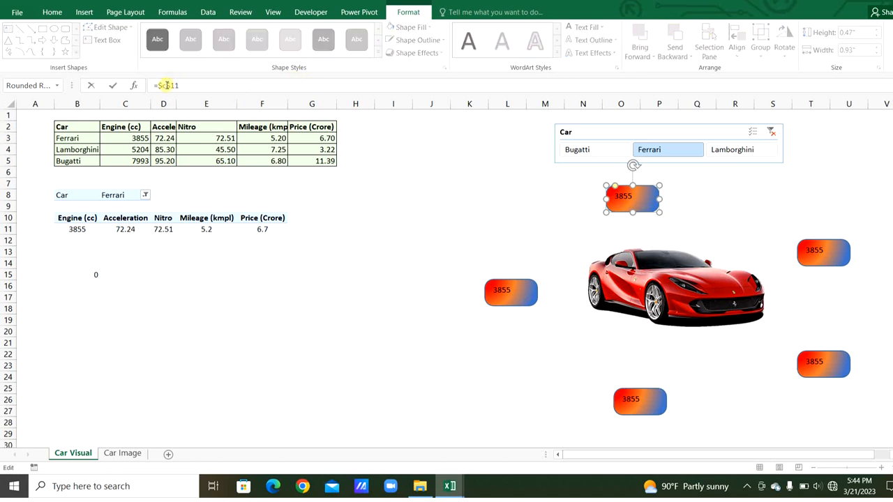
pyautogui.press('Return')
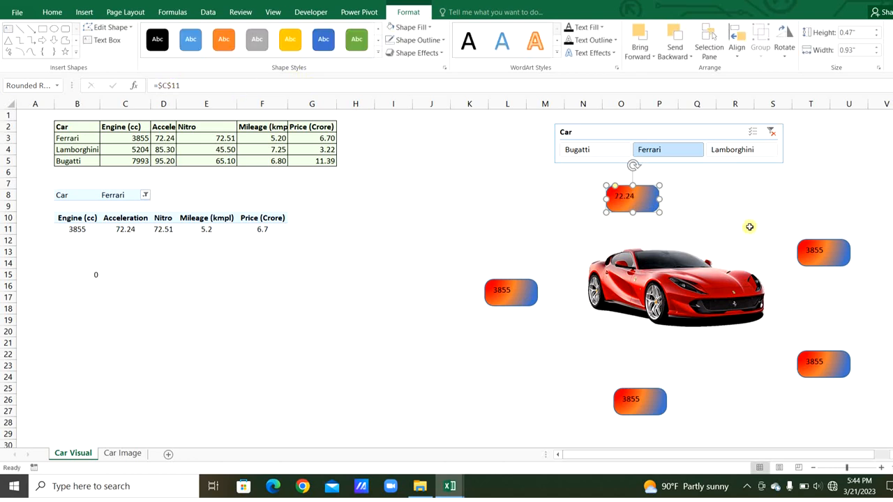
pyautogui.click(806, 250)
pyautogui.click(166, 85)
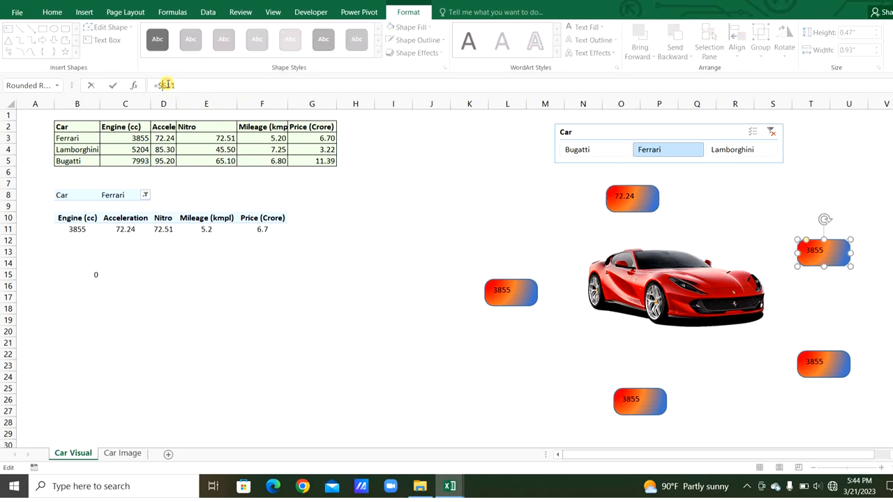
pyautogui.press('BackSpace')
pyautogui.write('D')
pyautogui.press('Return')
# Step: Link the shape at the car's lower right to the mileage figure in cell E11
pyautogui.click(820, 370)
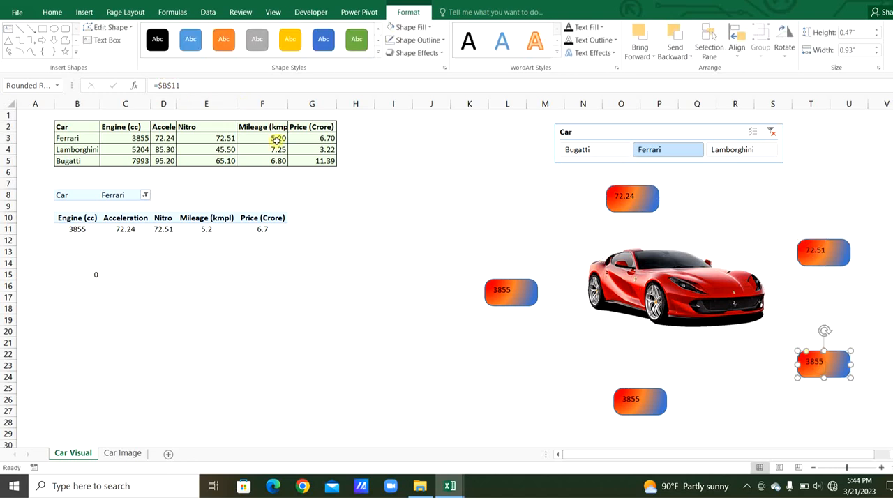
pyautogui.press('BackSpace')
pyautogui.write('F')
pyautogui.press('Return')
pyautogui.click(824, 250)
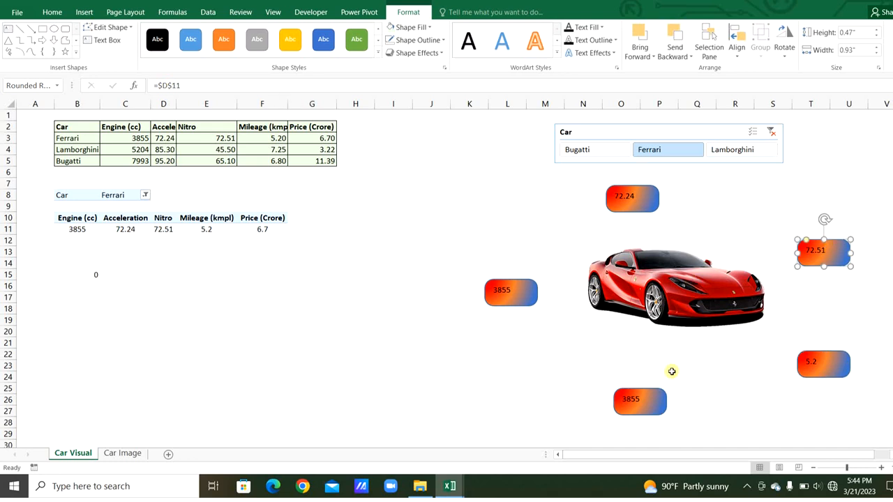
# Step: Link the shape below the car to the price with =$F$11 and check the link of the shape on the car's left
pyautogui.click(654, 409)
pyautogui.click(168, 84)
pyautogui.press('BackSpace')
pyautogui.write('F')
pyautogui.press('Return')
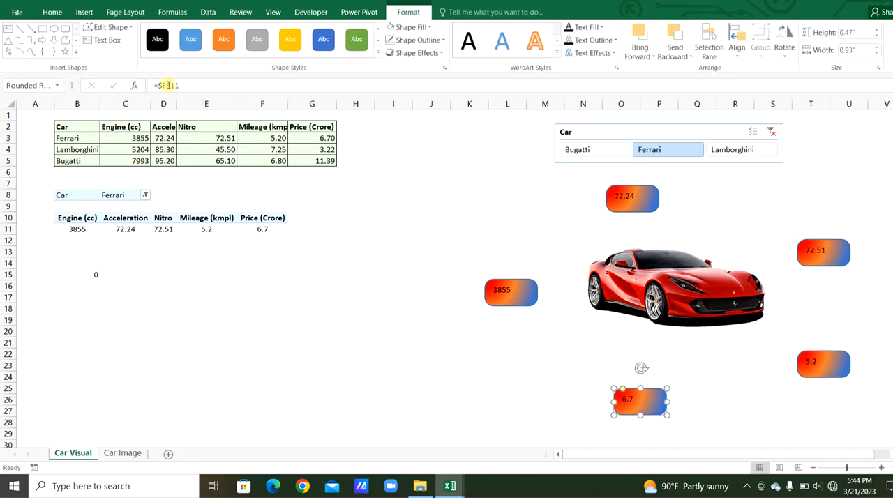
pyautogui.click(519, 293)
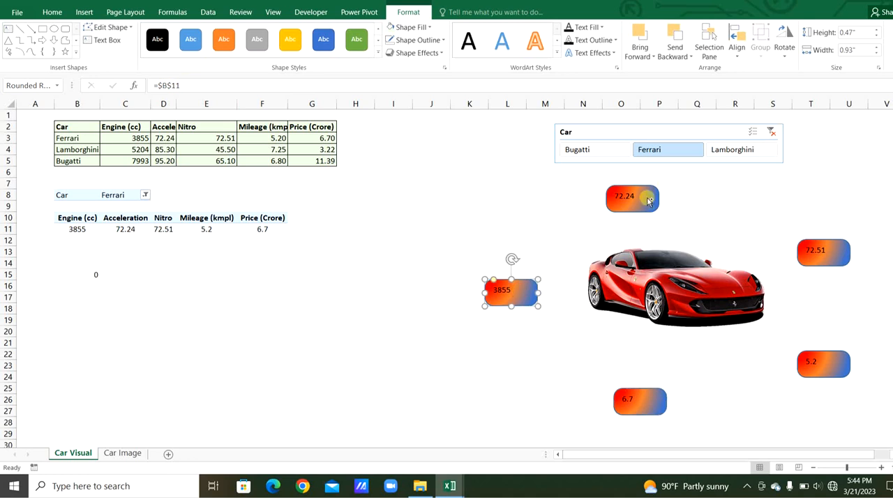
# Step: Set the text of all five gradient shapes around the car to the Agency FB font
pyautogui.keyDown('ctrl'); pyautogui.click(647, 200); pyautogui.keyUp('ctrl')
pyautogui.keyDown('ctrl'); pyautogui.click(835, 249); pyautogui.keyUp('ctrl')
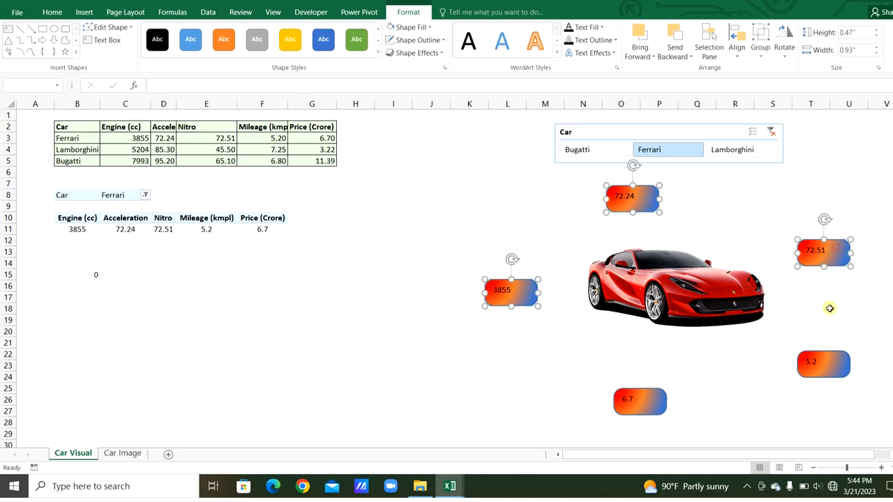
pyautogui.keyDown('ctrl'); pyautogui.click(823, 360); pyautogui.keyUp('ctrl')
pyautogui.click(650, 412)
pyautogui.keyDown('ctrl'); pyautogui.click(517, 293); pyautogui.keyUp('ctrl')
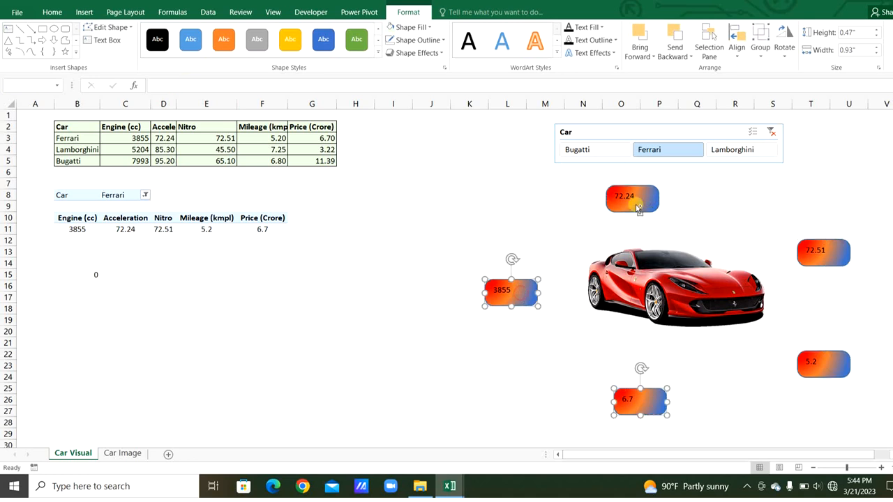
pyautogui.keyDown('ctrl'); pyautogui.click(639, 200); pyautogui.keyUp('ctrl')
pyautogui.keyDown('ctrl'); pyautogui.click(822, 252); pyautogui.keyUp('ctrl')
pyautogui.keyDown('ctrl'); pyautogui.click(823, 362); pyautogui.keyUp('ctrl')
pyautogui.click(52, 12)
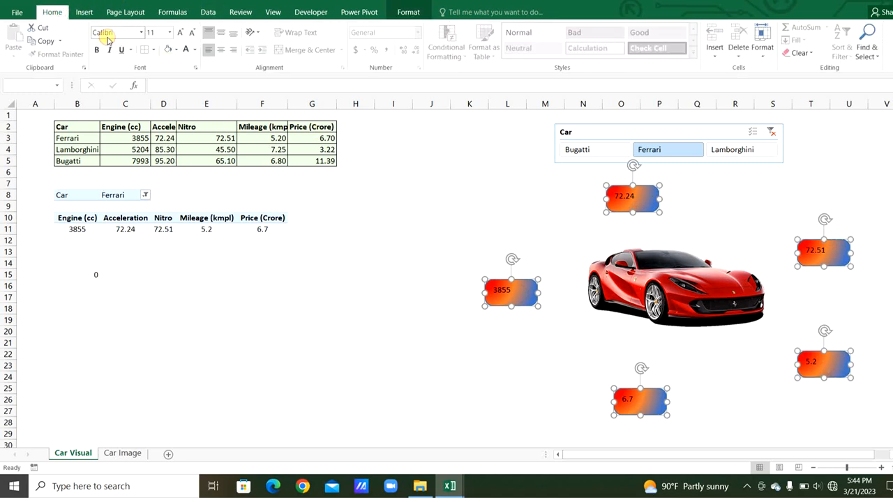
pyautogui.click(116, 31)
pyautogui.write('Agency FB')
pyautogui.press('Return')
# Step: Make the text of the five shapes bold, size 18 and horizontally centred
pyautogui.click(180, 33)
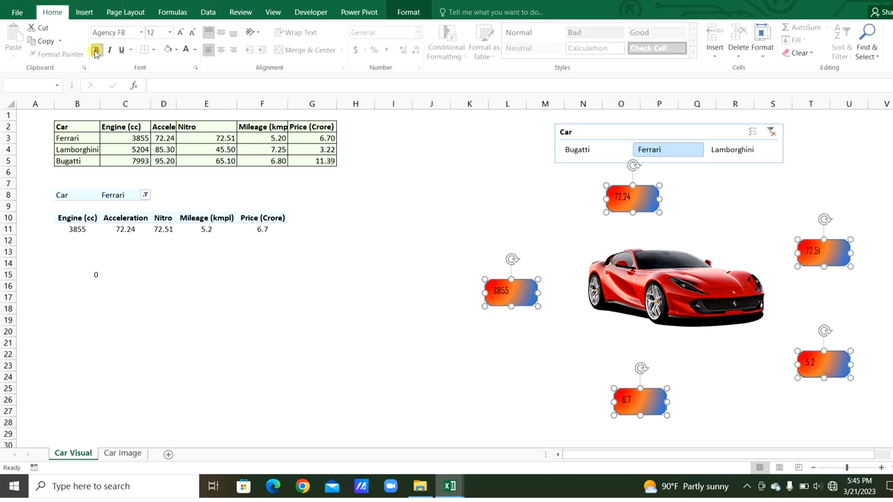
pyautogui.click(96, 50)
pyautogui.click(180, 32)
pyautogui.click(180, 33)
pyautogui.click(180, 33)
pyautogui.click(221, 51)
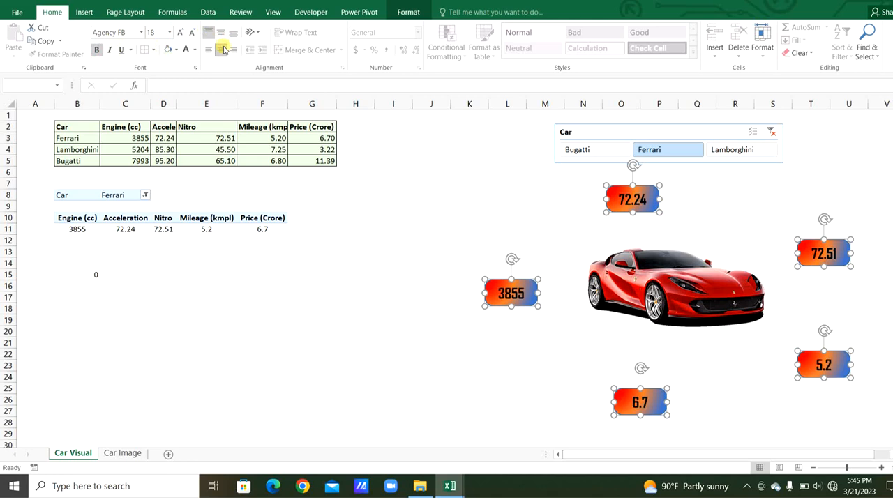
pyautogui.click(404, 181)
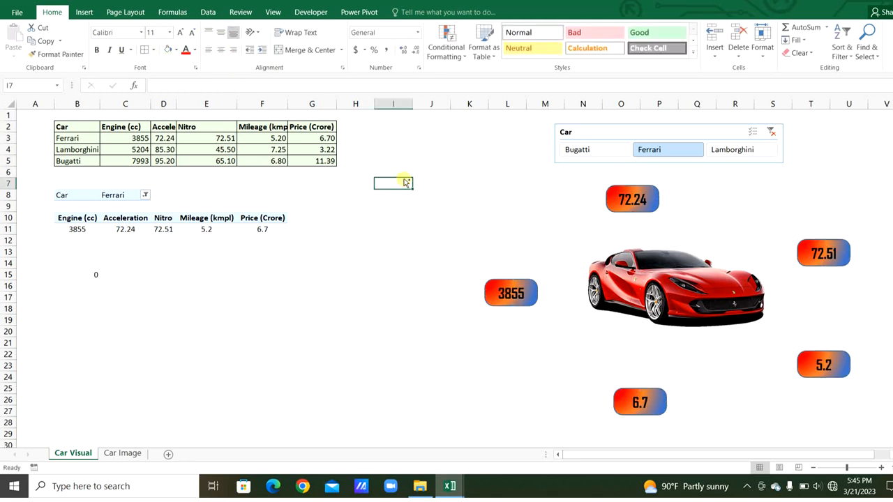
# Step: Draw an elbow connector from the car picture to the engine shape on the car's left
pyautogui.click(85, 12)
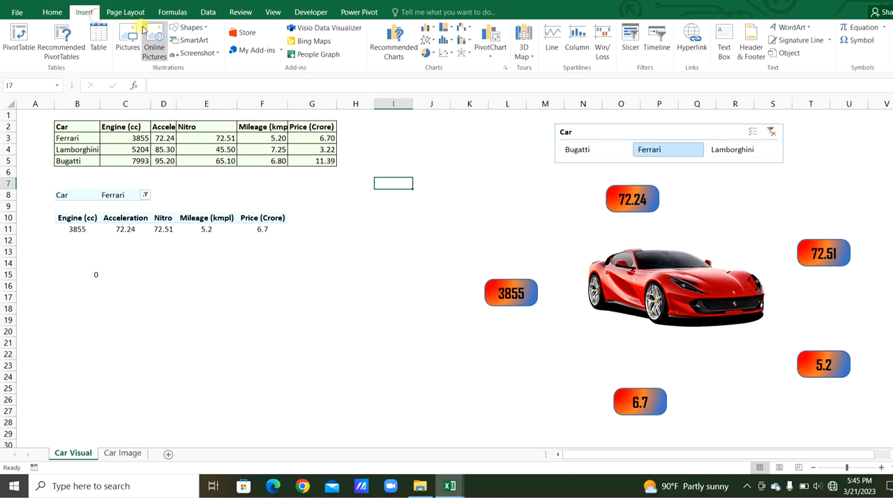
pyautogui.click(188, 28)
pyautogui.click(175, 40)
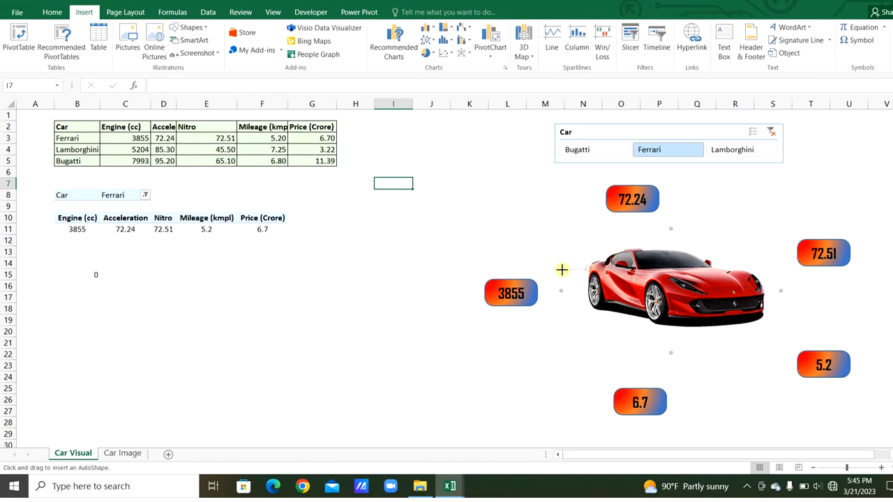
pyautogui.moveTo(562, 269); pyautogui.dragTo(535, 294)
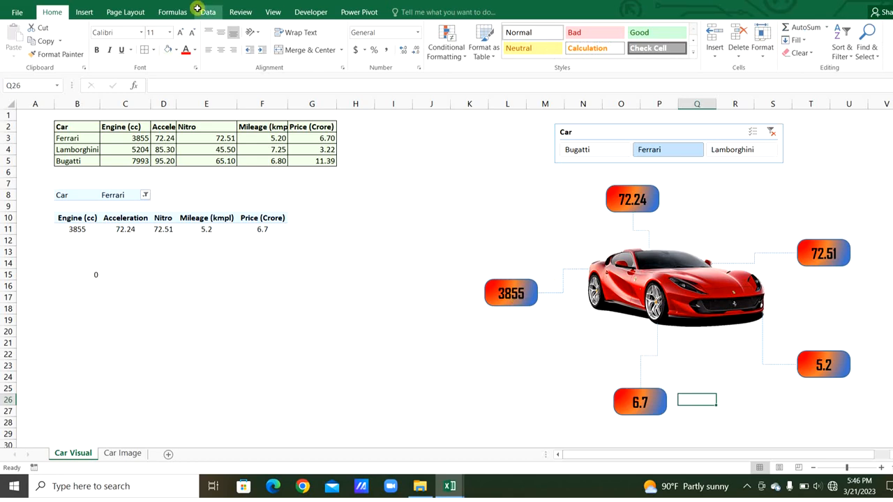
# Step: Insert a text box about 0.34" high and 0.74" wide directly above the engine shape and open its formatting options
pyautogui.click(105, 13)
pyautogui.click(85, 12)
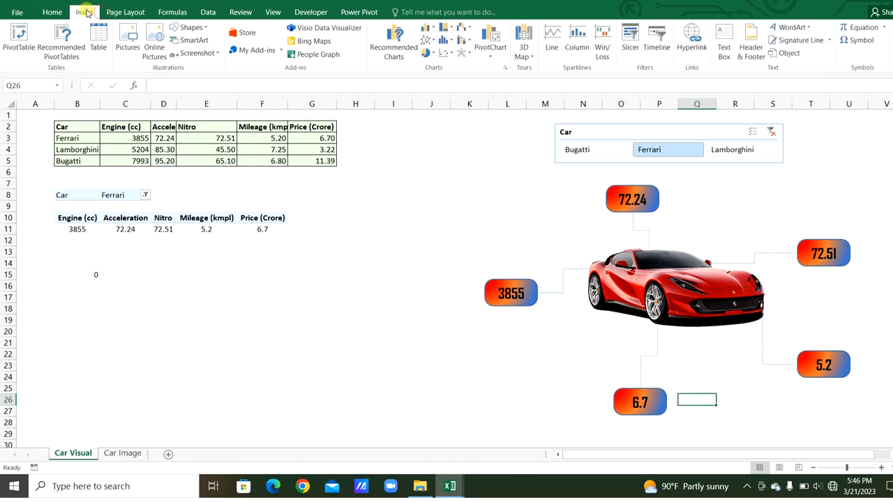
pyautogui.click(189, 27)
pyautogui.click(175, 53)
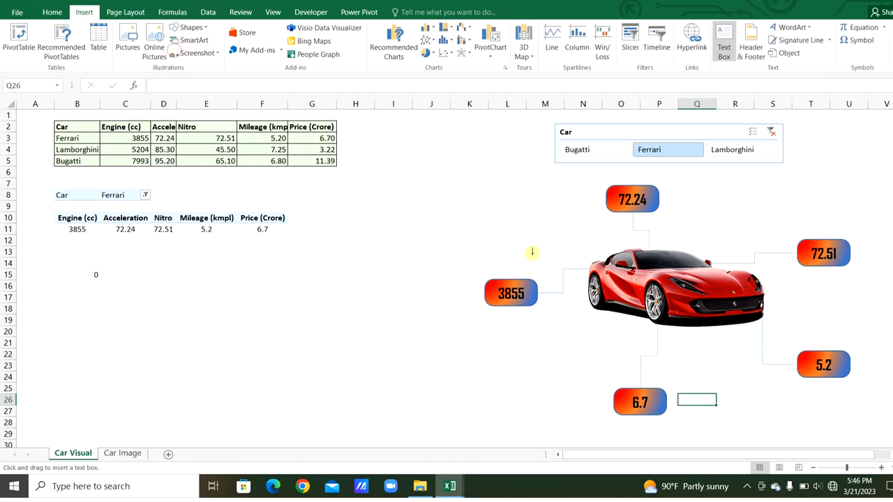
pyautogui.moveTo(491, 257); pyautogui.dragTo(532, 276)
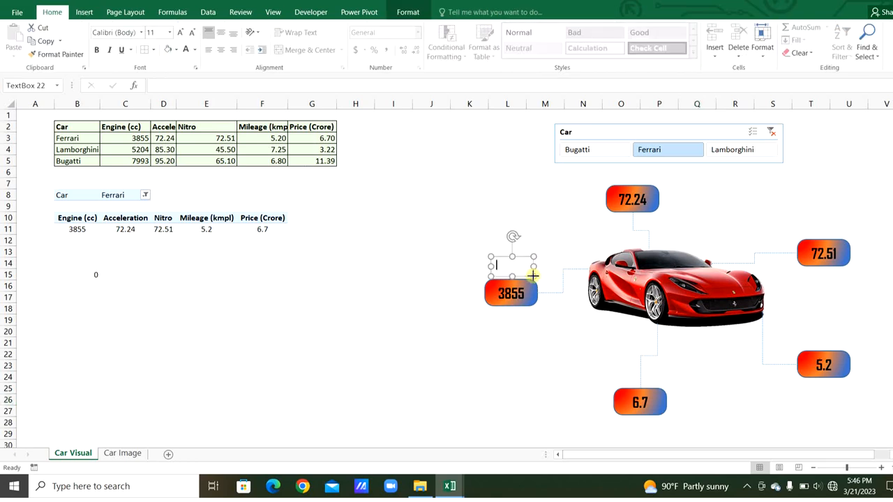
pyautogui.click(412, 10)
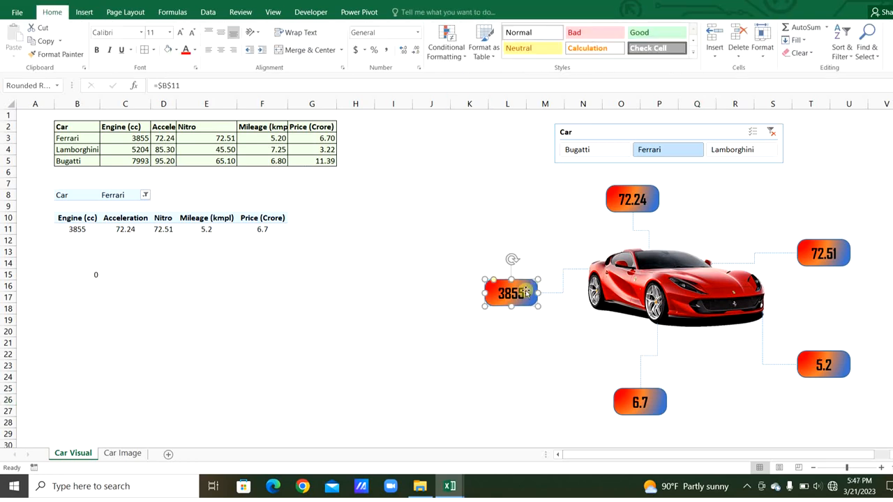
# Step: Link the text box above the engine shape to the engine heading with =$B$10, reusing the engine shape's link formula
pyautogui.doubleClick(523, 289)
pyautogui.click(182, 85)
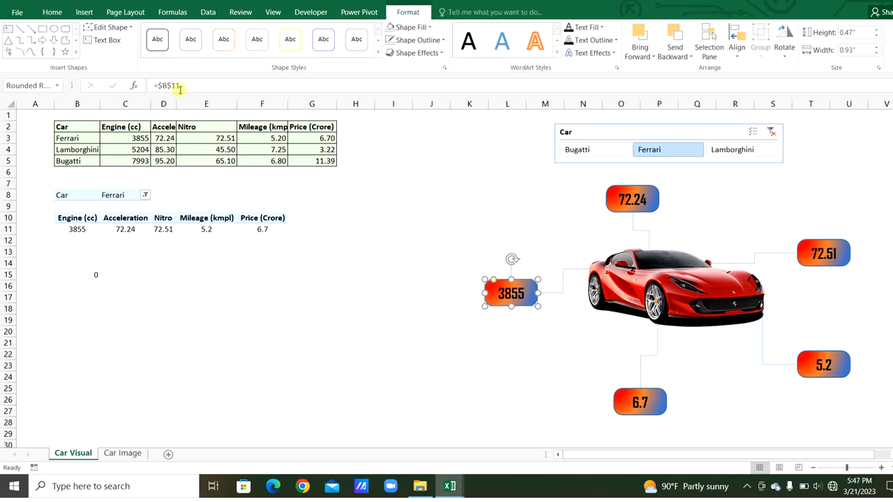
pyautogui.moveTo(182, 85); pyautogui.dragTo(148, 85)
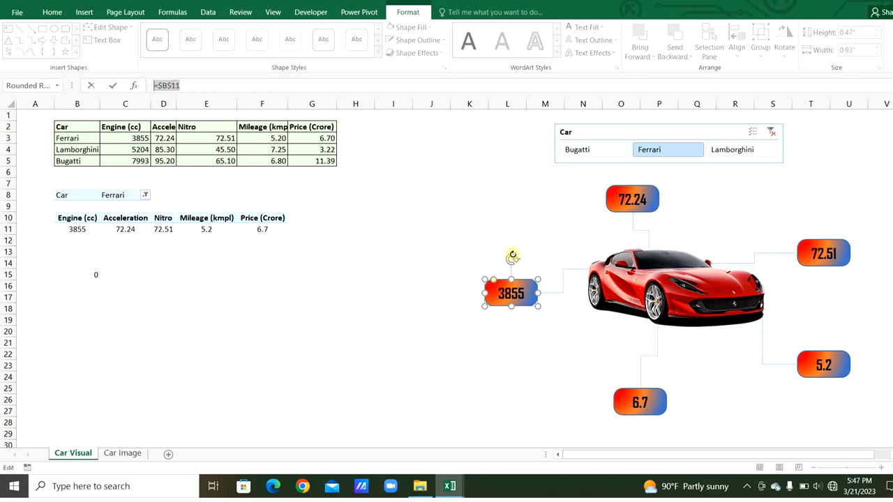
pyautogui.click(506, 260)
pyautogui.click(242, 89)
pyautogui.write('==$B$1')
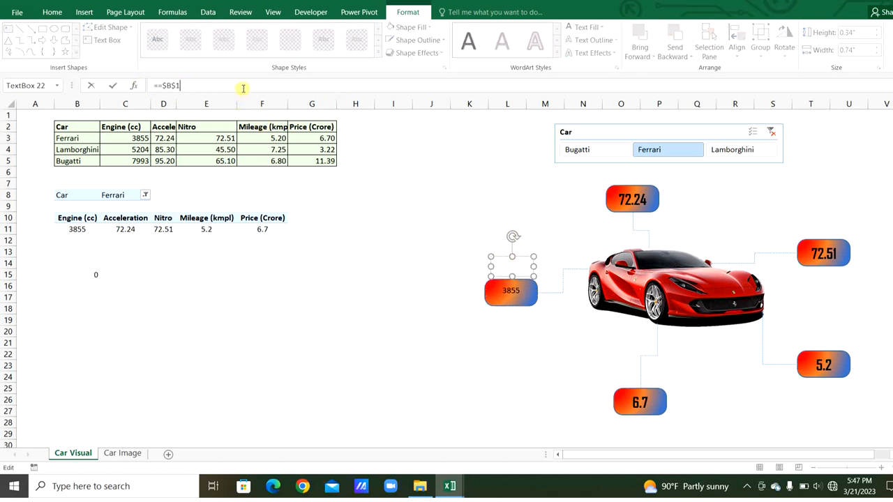
pyautogui.write('0')
pyautogui.press('Return')
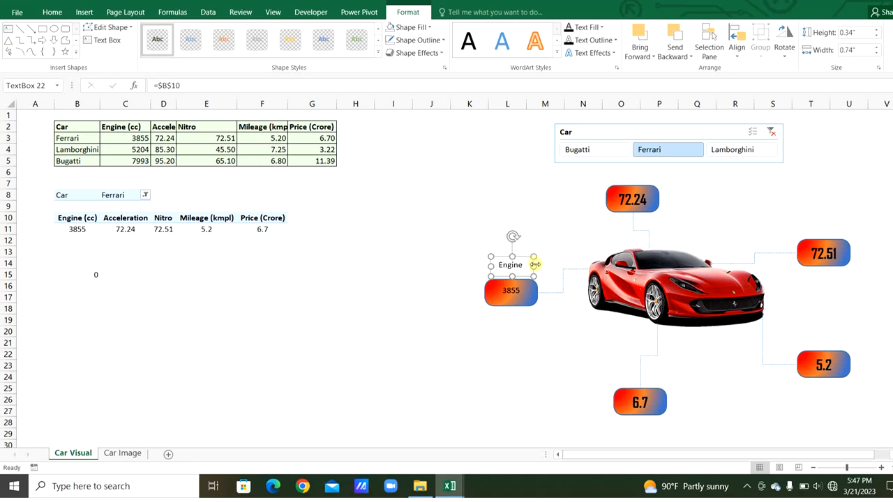
# Step: Place label copies around the car and link the one above the nitro shape to the Nitro heading in =$D$10
pyautogui.moveTo(538, 266); pyautogui.dragTo(871, 339)
pyautogui.click(165, 84)
pyautogui.hotkey('ctrl', 'z')
pyautogui.click(829, 261)
pyautogui.click(167, 86)
pyautogui.press('BackSpace')
pyautogui.write('D')
pyautogui.press('Return')
# Step: Link the label above the mileage shape to the mileage heading with =$E$10
pyautogui.click(809, 364)
pyautogui.click(817, 225)
pyautogui.click(165, 86)
pyautogui.press('BackSpace')
pyautogui.write('E')
pyautogui.press('Return')
# Step: Copy the mileage label above the price shape and link the copy to the price heading with =$F$10
pyautogui.moveTo(848, 330); pyautogui.dragTo(607, 379)
pyautogui.click(660, 403)
pyautogui.click(791, 340)
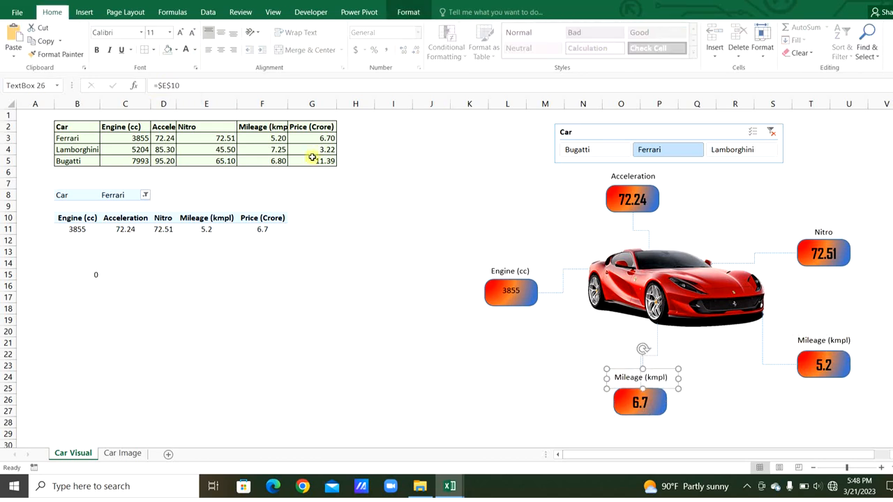
pyautogui.click(169, 86)
pyautogui.press('BackSpace')
pyautogui.write('F')
pyautogui.press('Return')
pyautogui.click(630, 374)
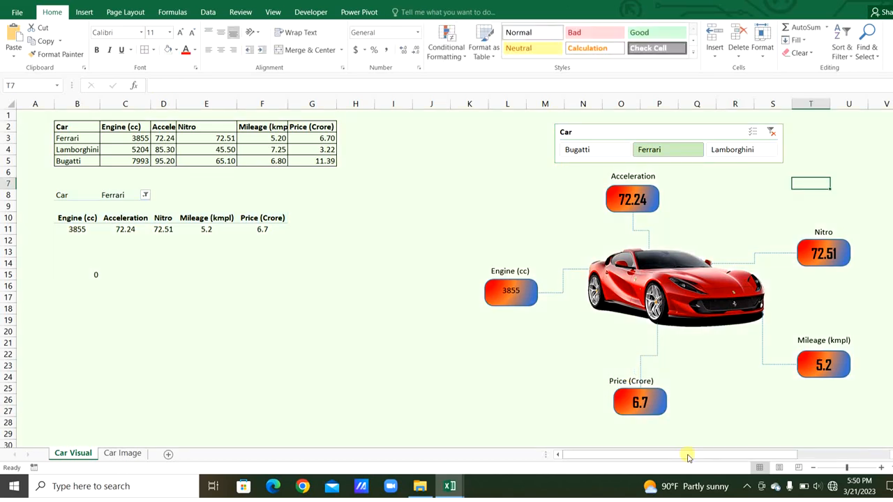